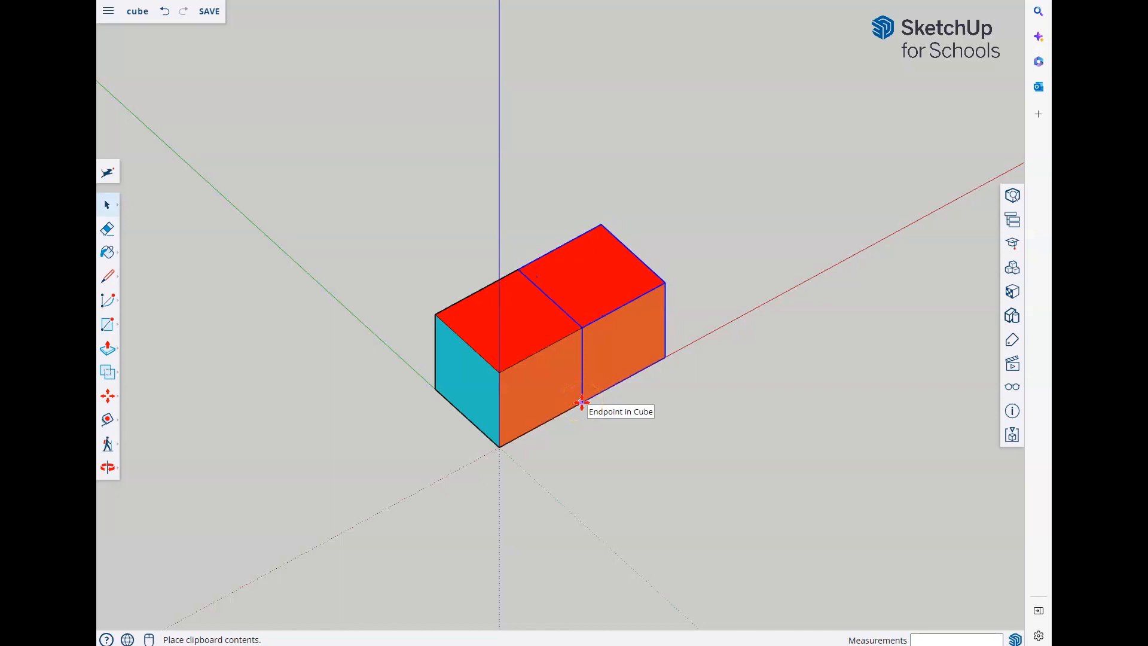
Place a copy of the cube beside the original along the red axis and another copy on top of the row.
{"action": "left_click", "coordinate": [582, 401]}
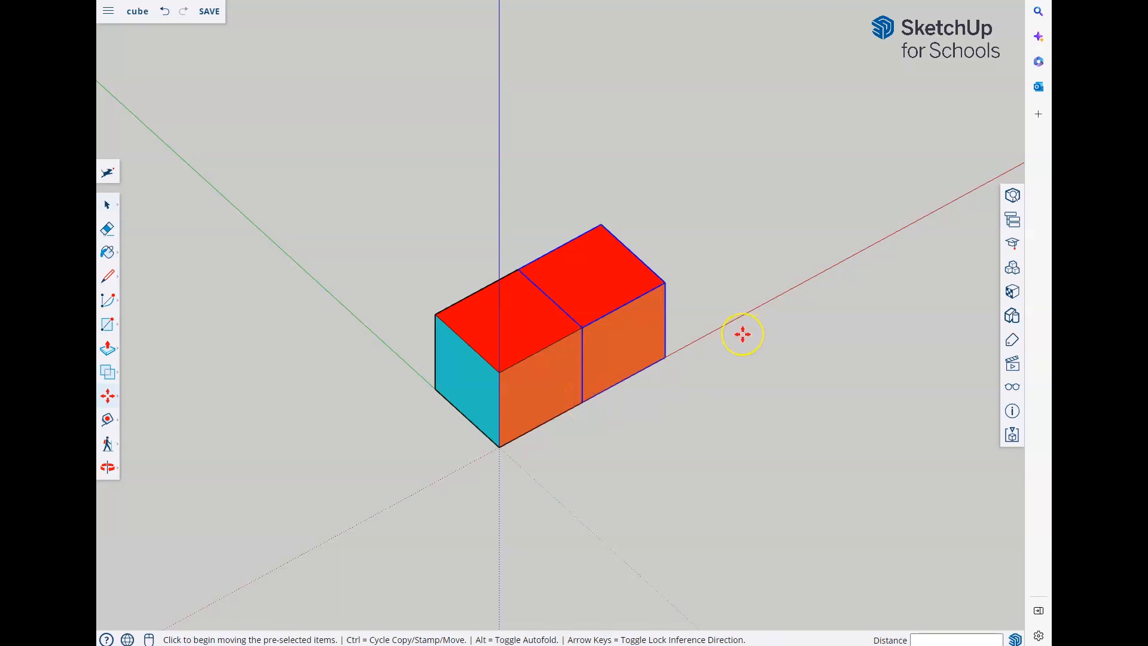
{"action": "key", "text": "ctrl+v"}
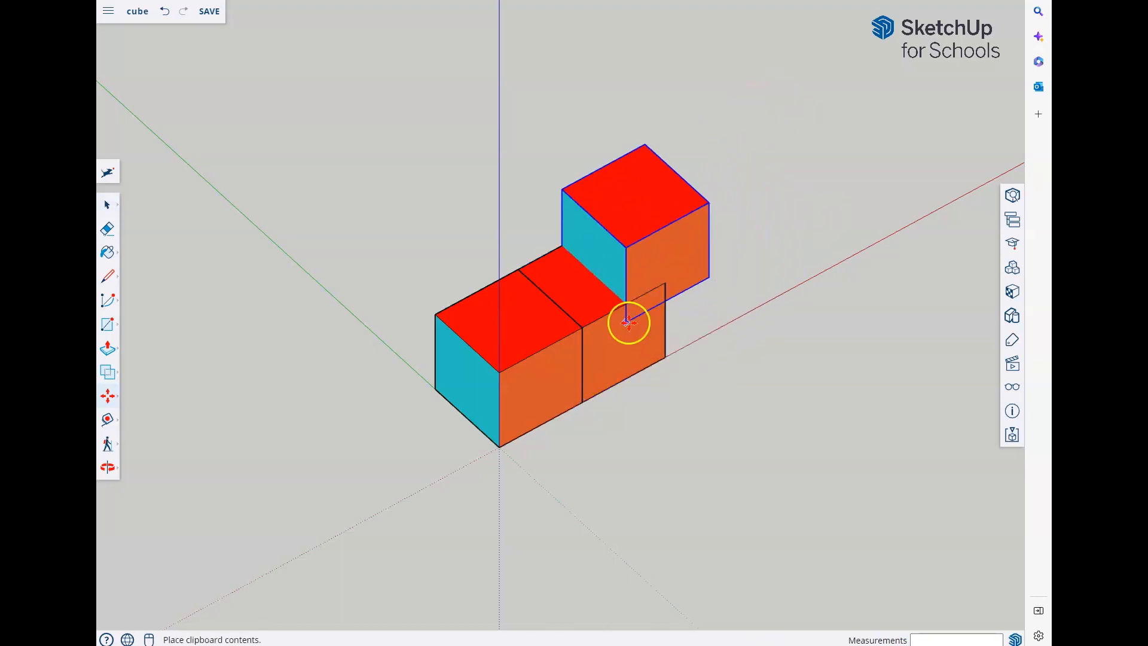
{"action": "left_click", "coordinate": [579, 329]}
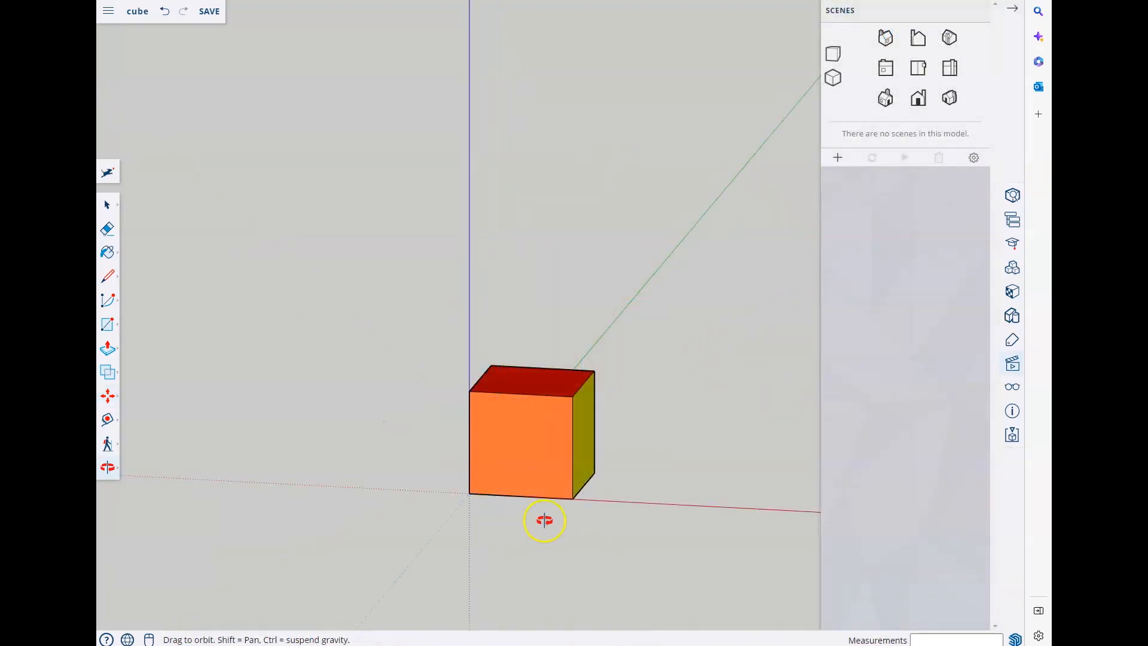
Paste a copy of the cube at the original's upper front corner and move it 1" sideways to stack it directly on top.
{"action": "key", "text": "space"}
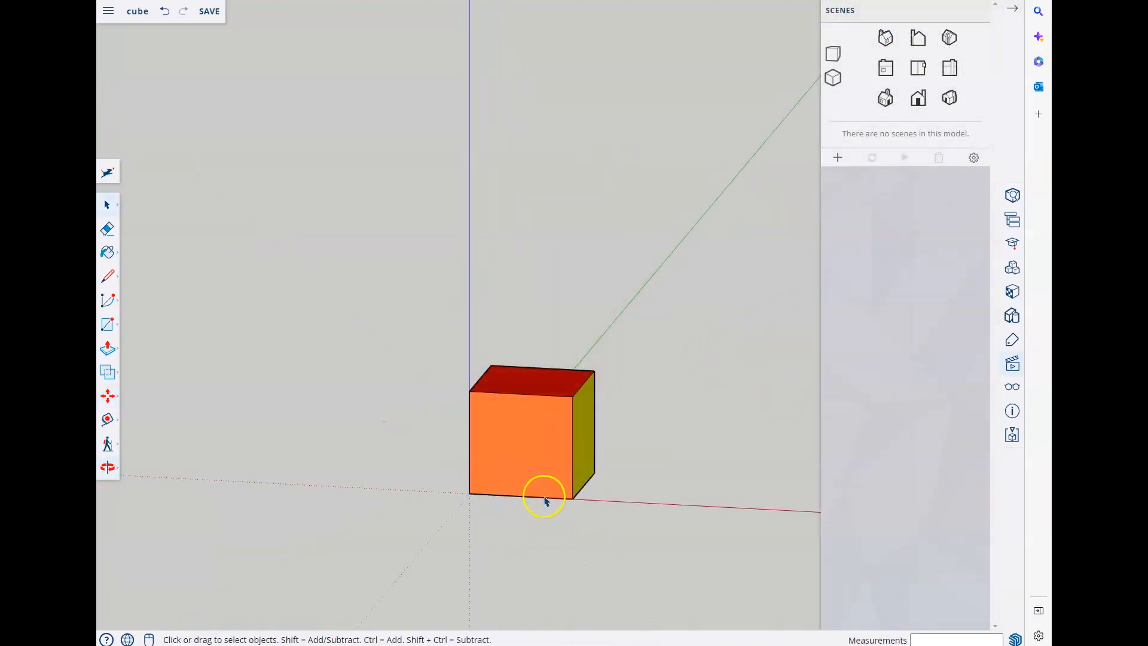
{"action": "left_click", "coordinate": [543, 467]}
{"action": "key", "text": "ctrl+v"}
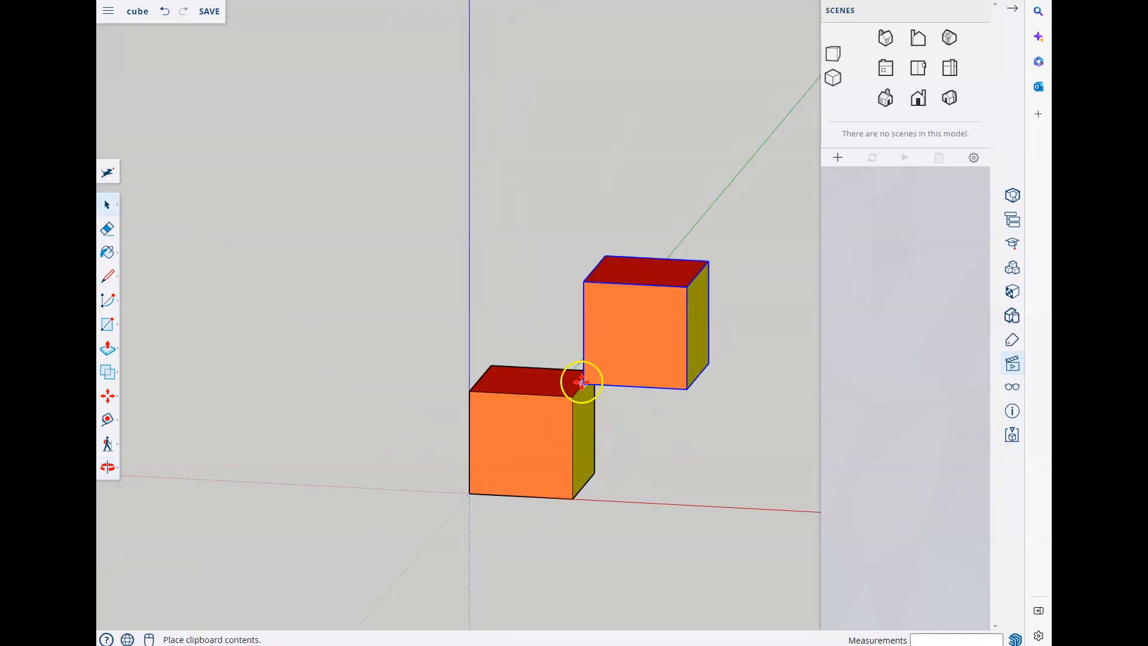
{"action": "left_click", "coordinate": [571, 400]}
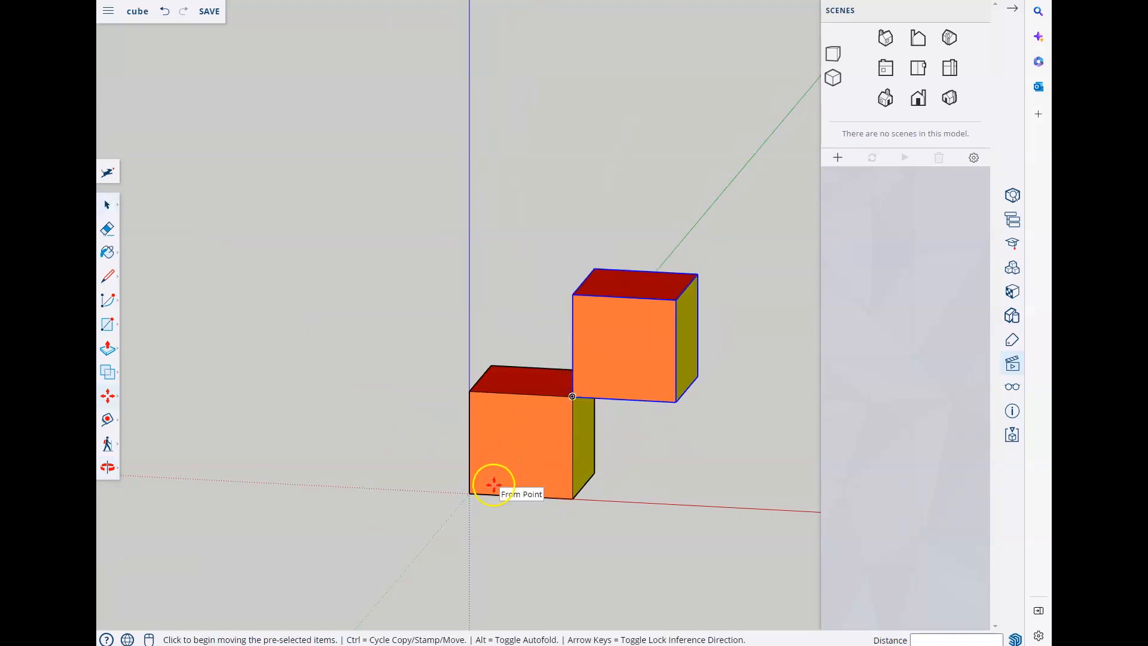
{"action": "key", "text": "o"}
{"action": "left_click_drag", "start_coordinate": [443, 349], "coordinate": [554, 367]}
{"action": "key", "text": "m"}
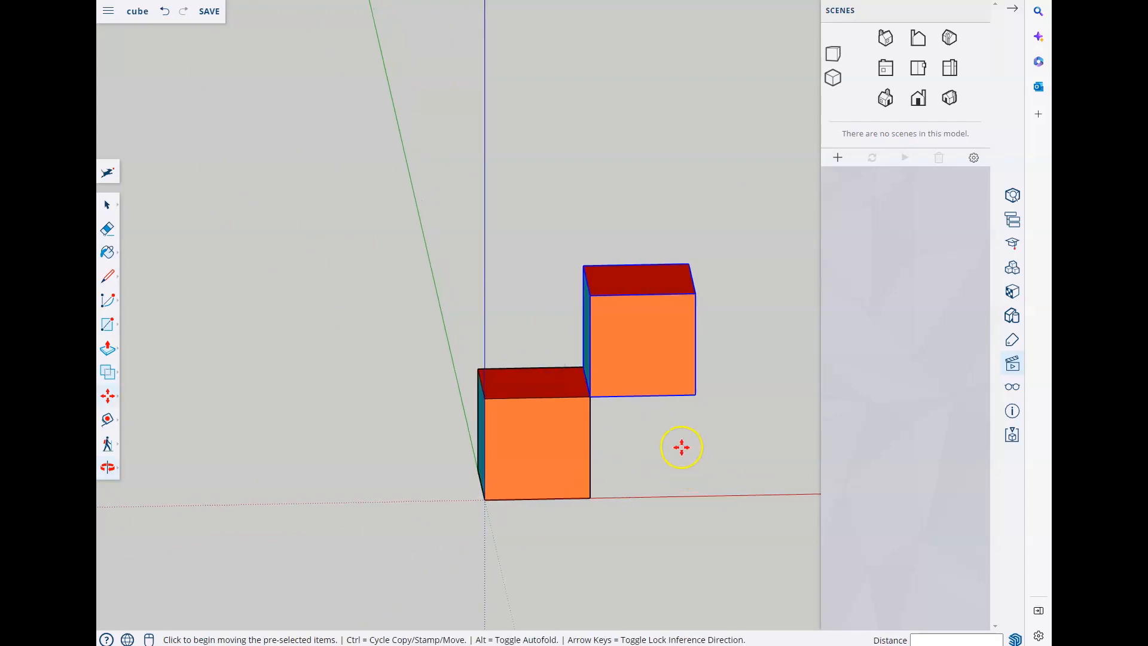
{"action": "left_click", "coordinate": [597, 393]}
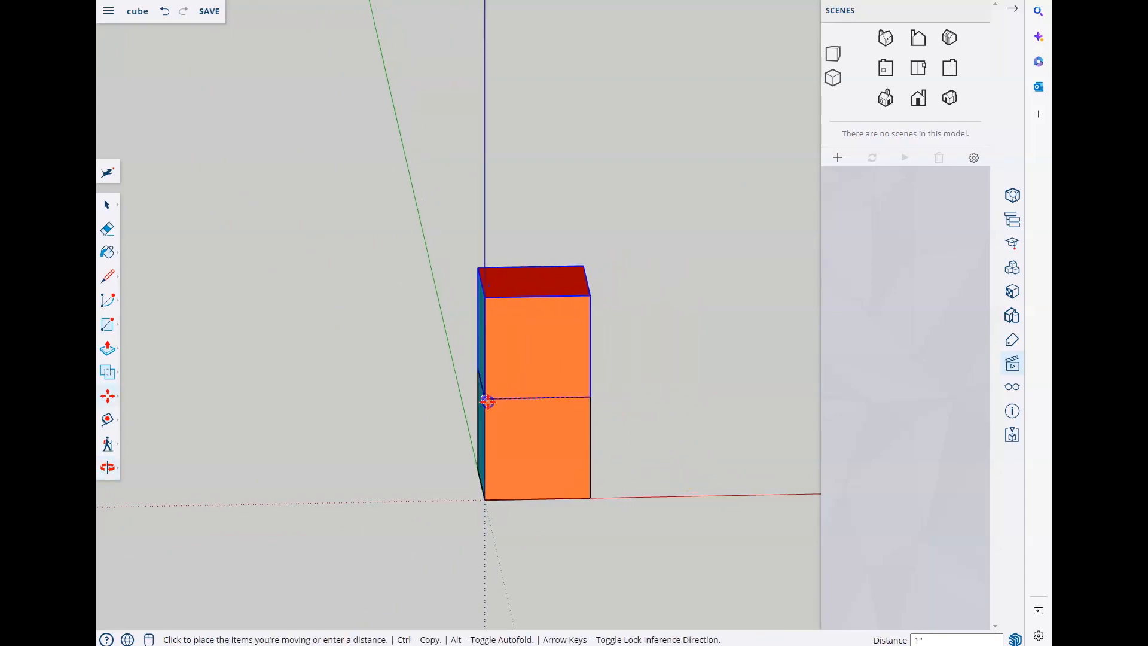
{"action": "left_click", "coordinate": [488, 400]}
Paste another cube beside the upper cube, overhanging along the red axis, and inspect the arrangement from another angle.
{"action": "key", "text": "ctrl+v"}
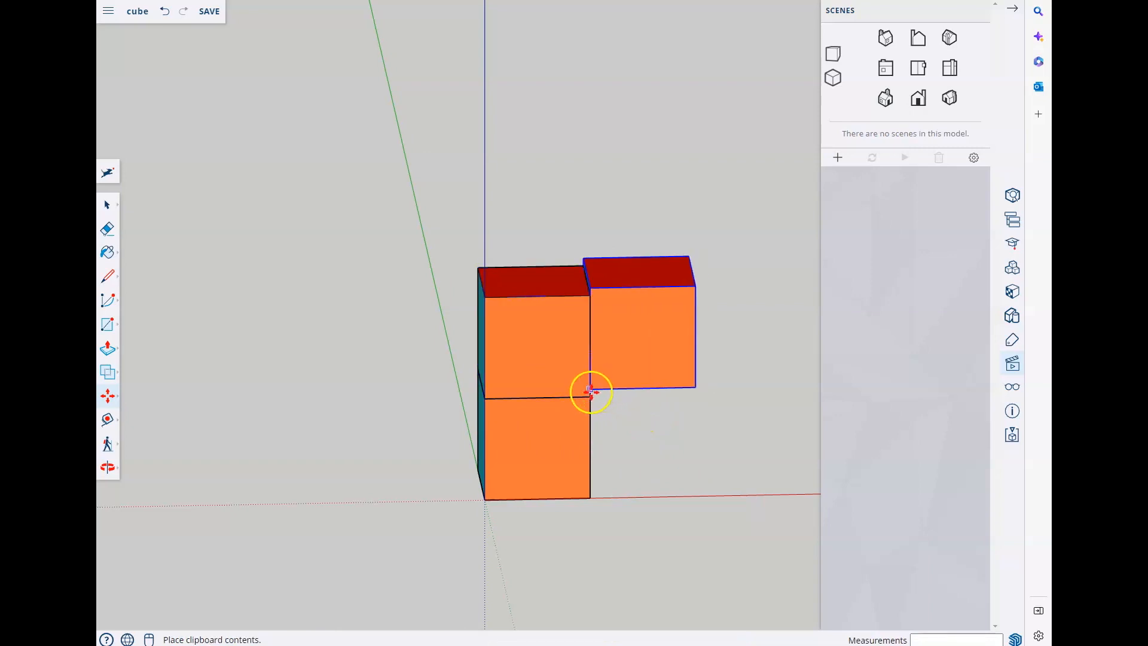
{"action": "left_click", "coordinate": [589, 396]}
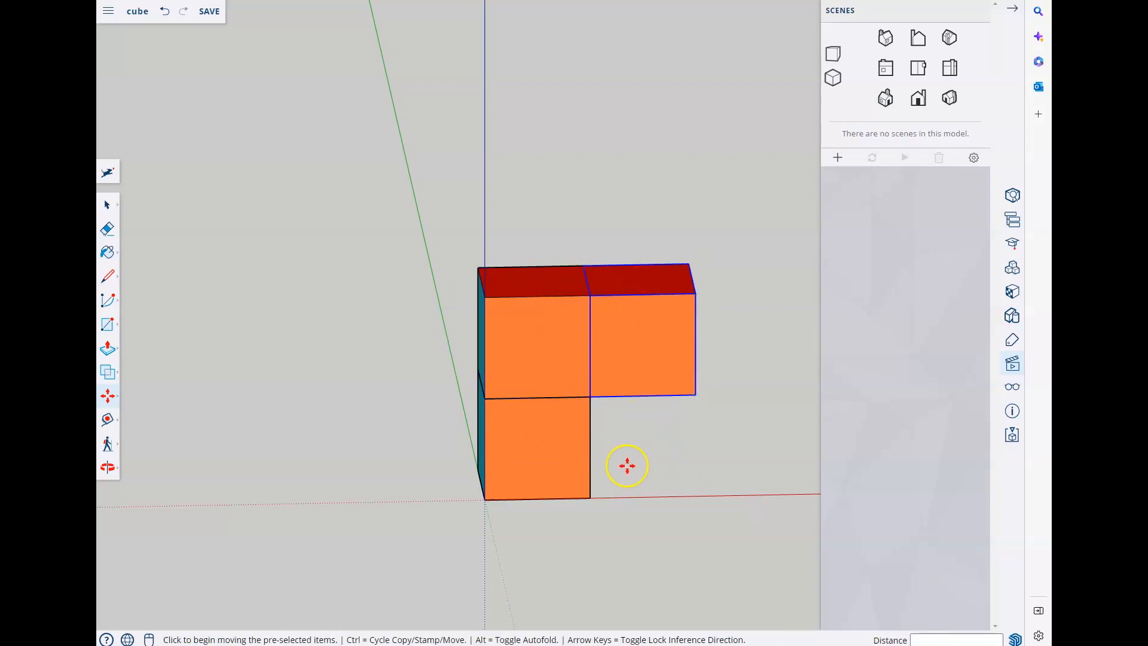
{"action": "key", "text": "o"}
{"action": "left_click_drag", "start_coordinate": [628, 466], "coordinate": [490, 266]}
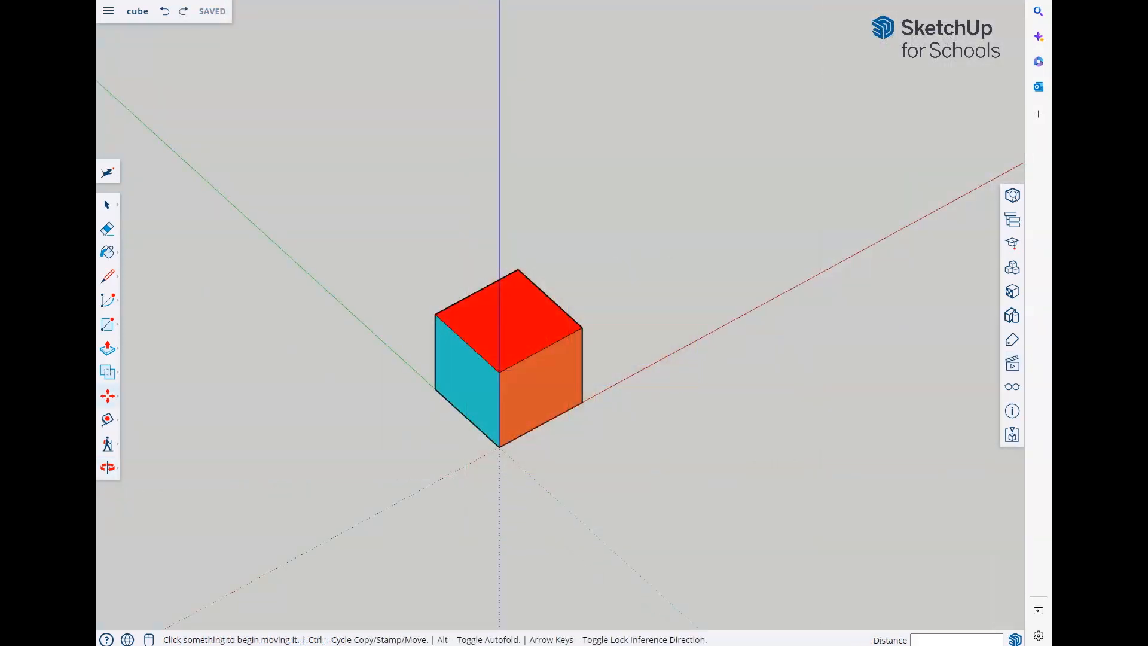
Open the scene views and compare the cube in perspective and in parallel projection.
{"action": "left_click", "coordinate": [1013, 367]}
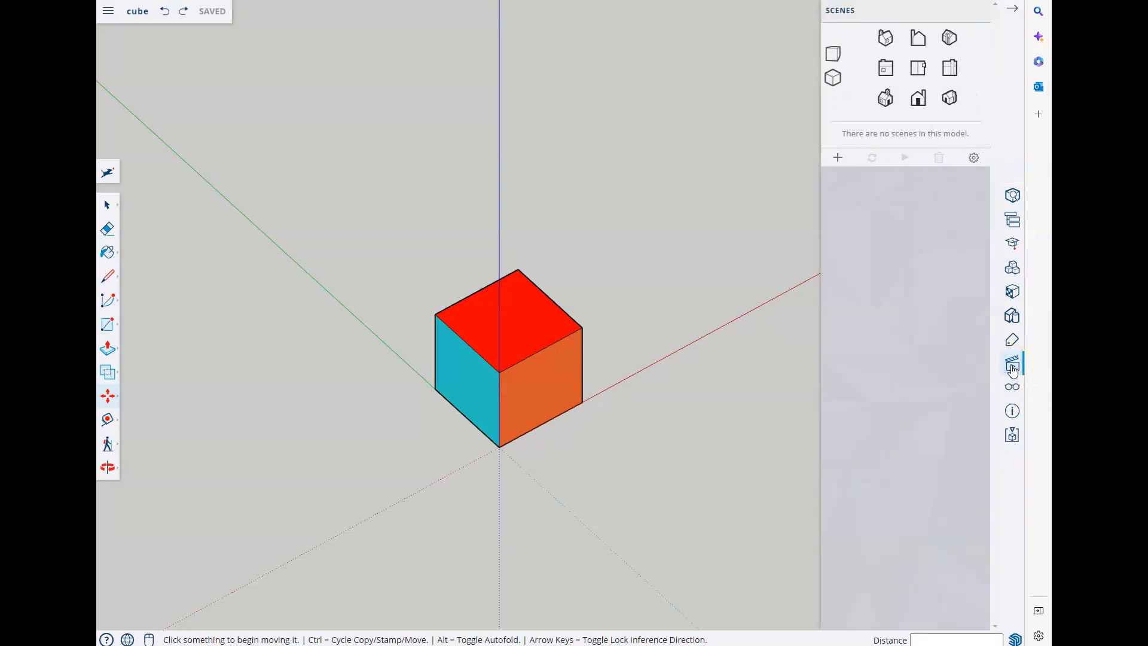
{"action": "left_click", "coordinate": [835, 55]}
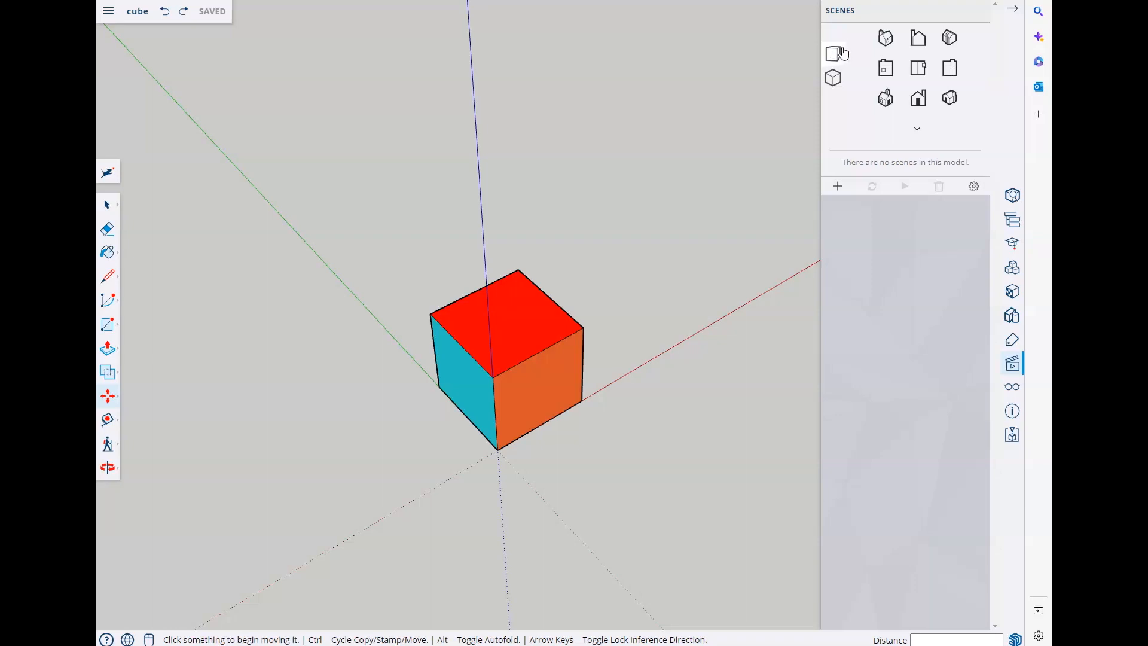
{"action": "left_click", "coordinate": [834, 82]}
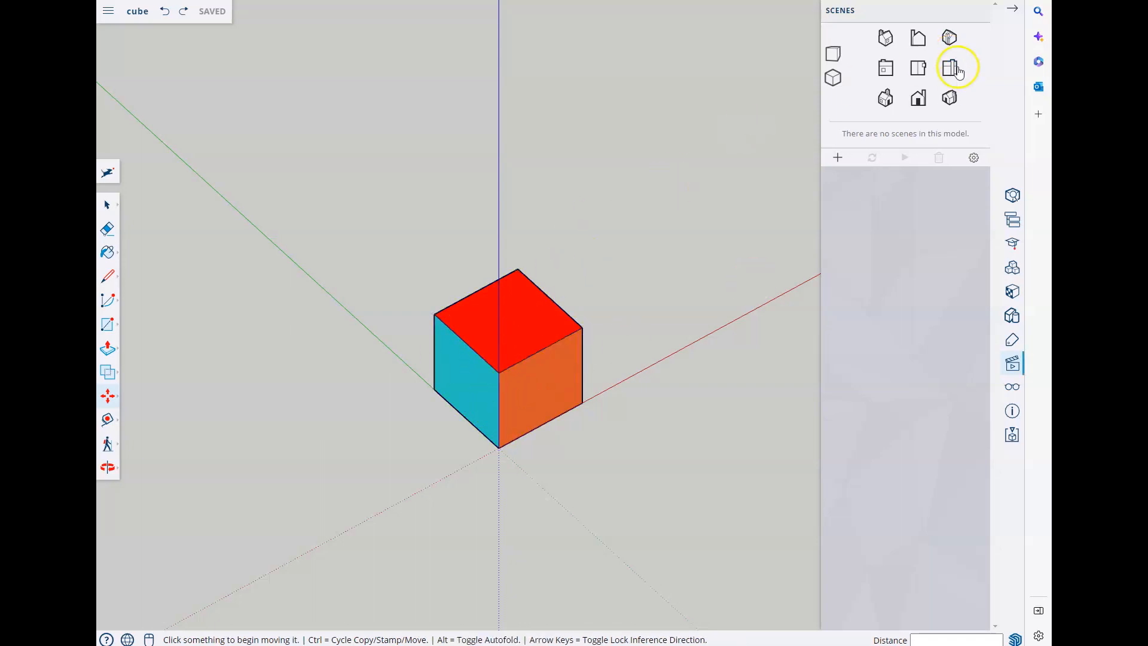
Look at the cube in the standard top, left, right and front views.
{"action": "left_click", "coordinate": [919, 70]}
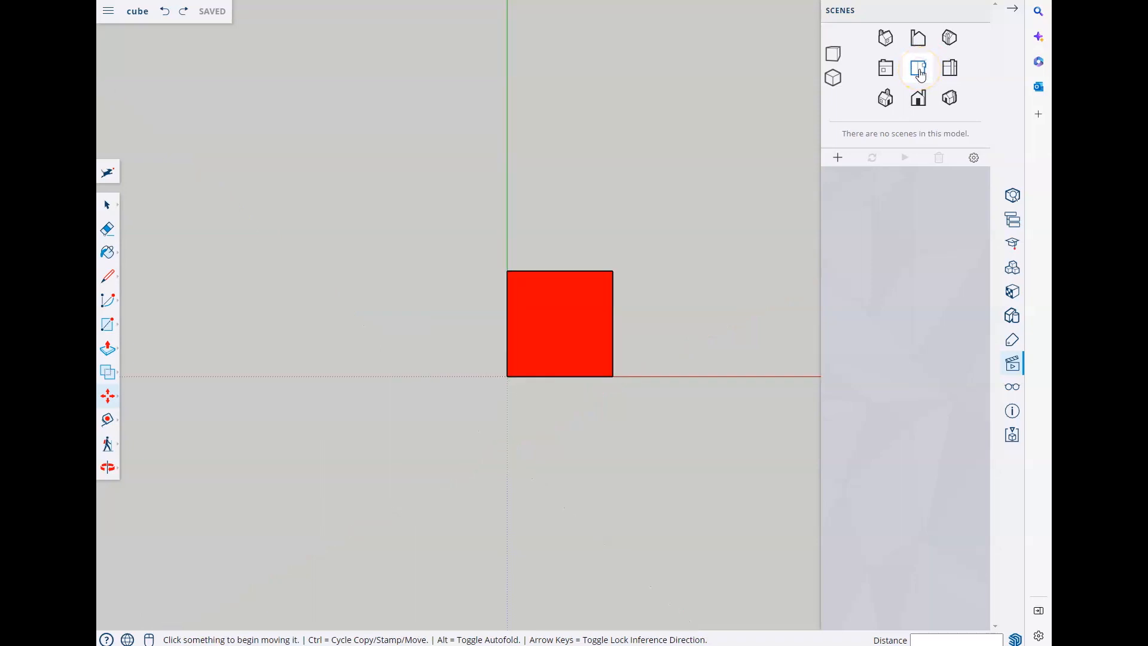
{"action": "left_click", "coordinate": [886, 77]}
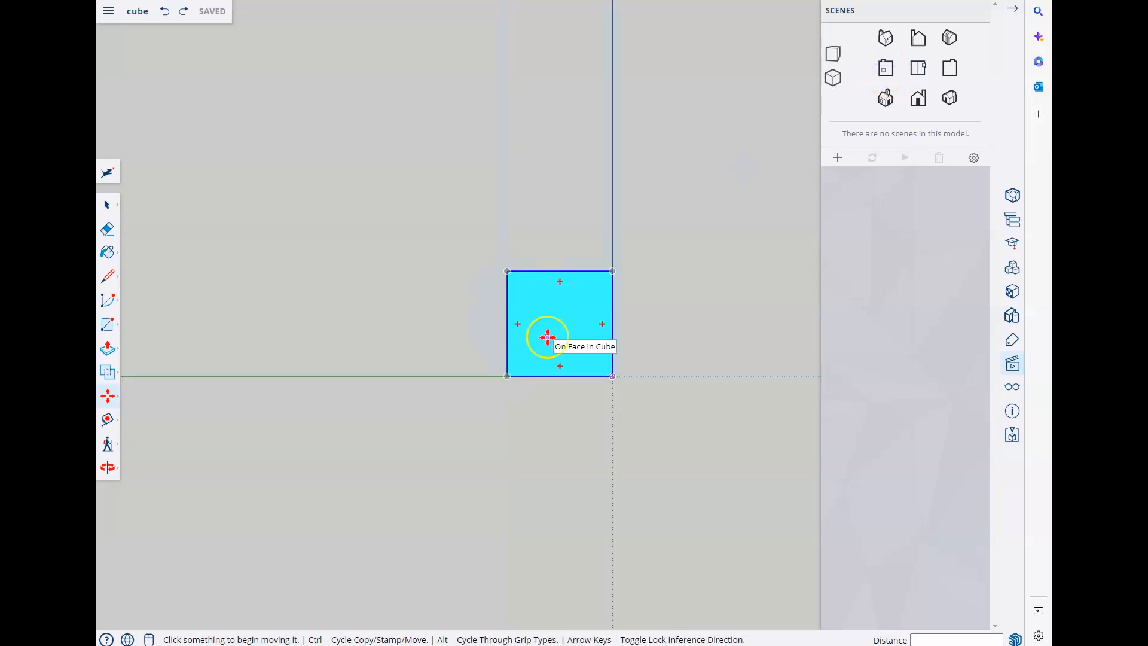
{"action": "left_click", "coordinate": [953, 71]}
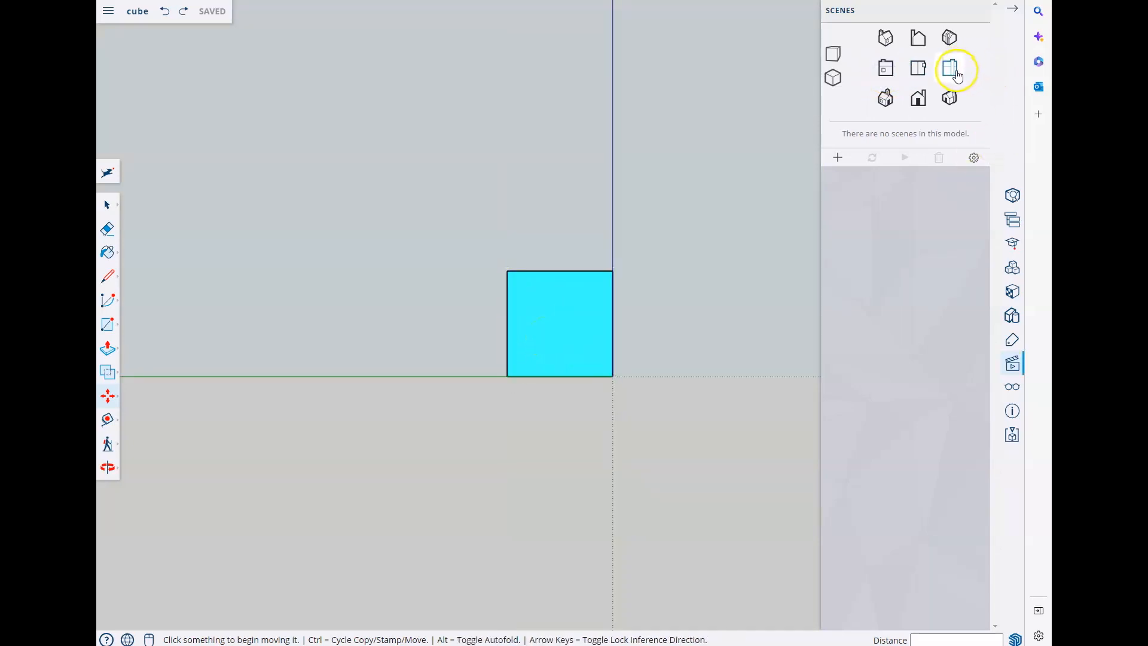
{"action": "left_click", "coordinate": [921, 99]}
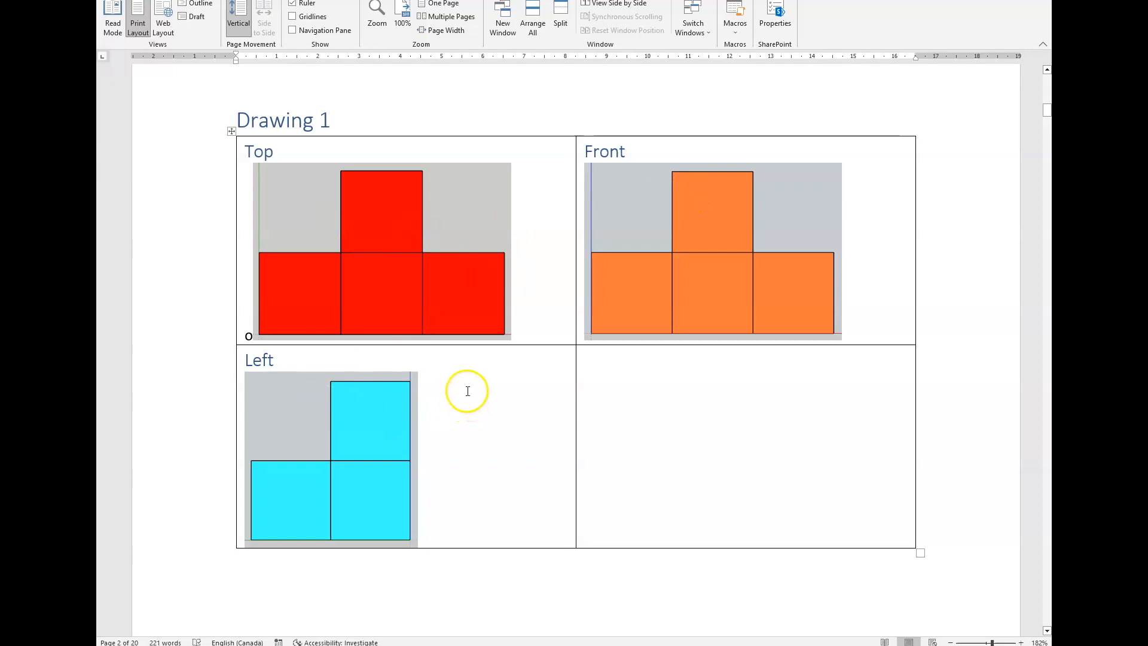
Examine the top, front and left views of Drawing 1 in Word, and return to SketchUp to compare the top view.
{"action": "scroll", "coordinate": [305, 289], "scroll_direction": "up", "scroll_amount": 1}
{"action": "scroll", "coordinate": [312, 314], "scroll_direction": "down", "scroll_amount": 1}
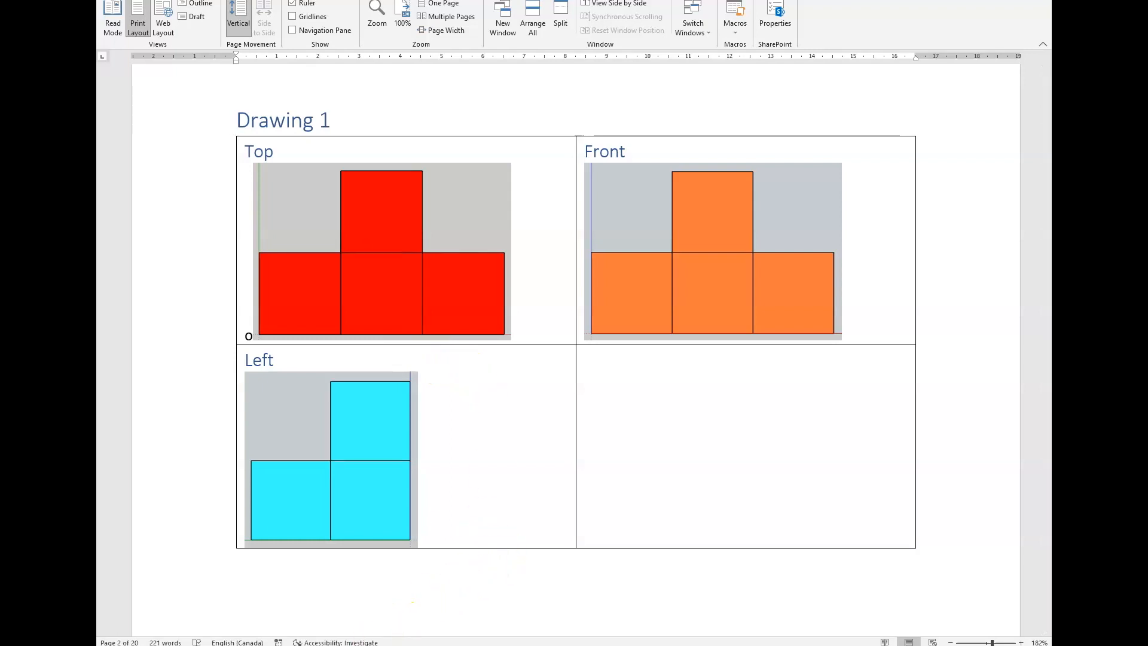
{"action": "key", "text": "alt+Tab"}
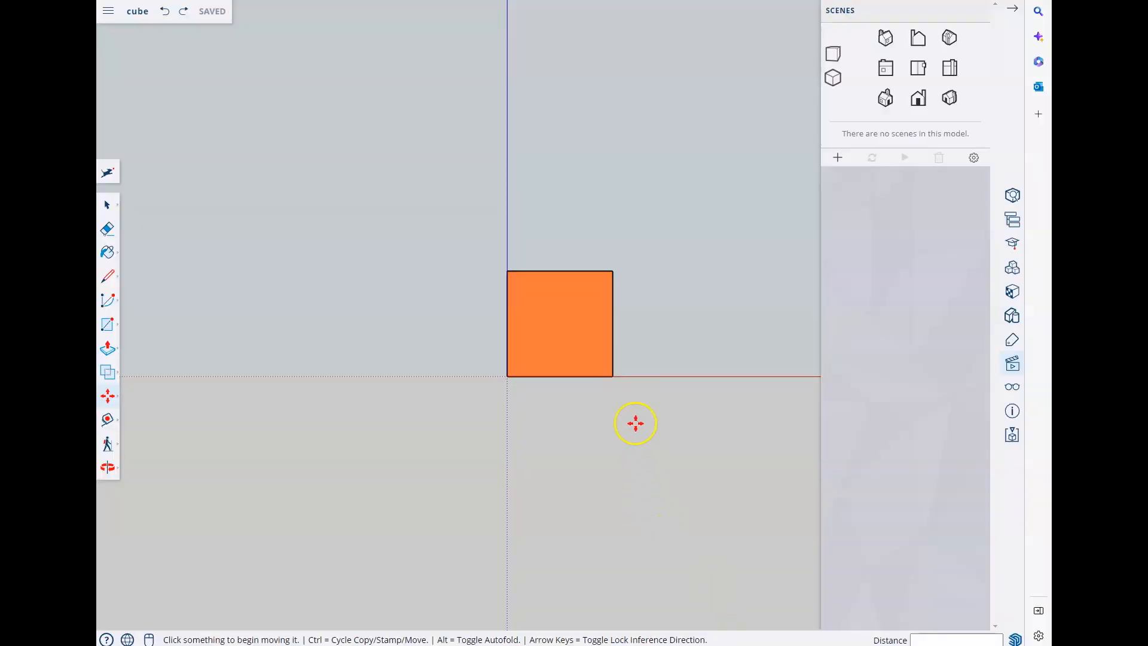
{"action": "left_click", "coordinate": [918, 69]}
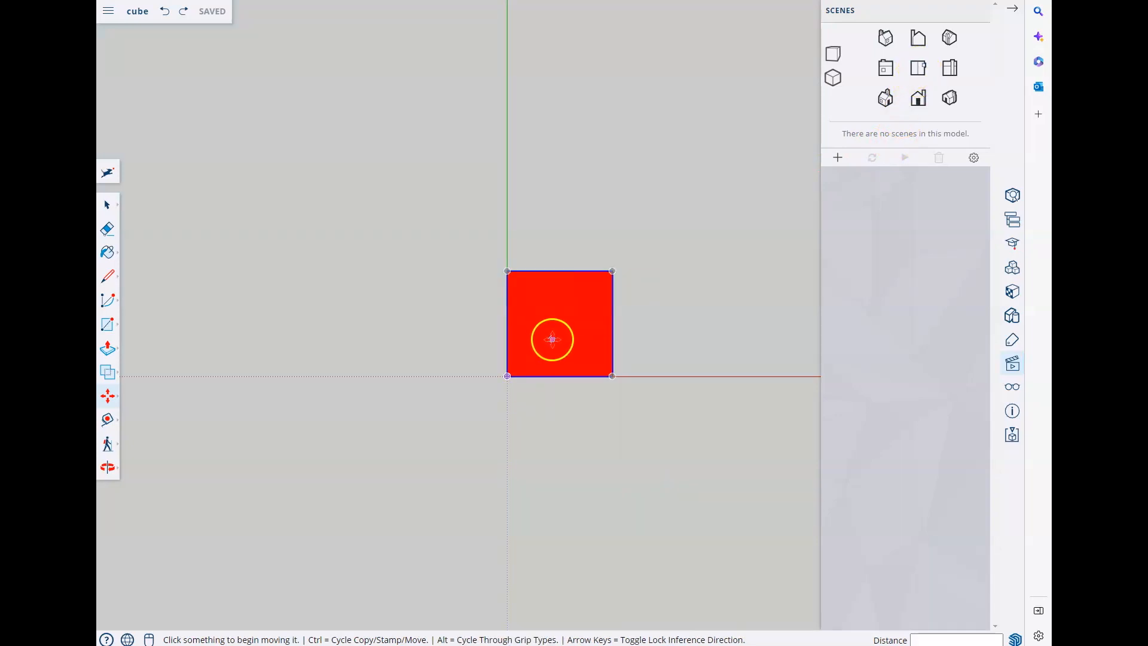
{"action": "left_click", "coordinate": [919, 70]}
Paste two copies of the cube end to end beside the original along the red axis to form a row of three.
{"action": "middle_click_drag", "start_coordinate": [629, 234], "coordinate": [630, 234]}
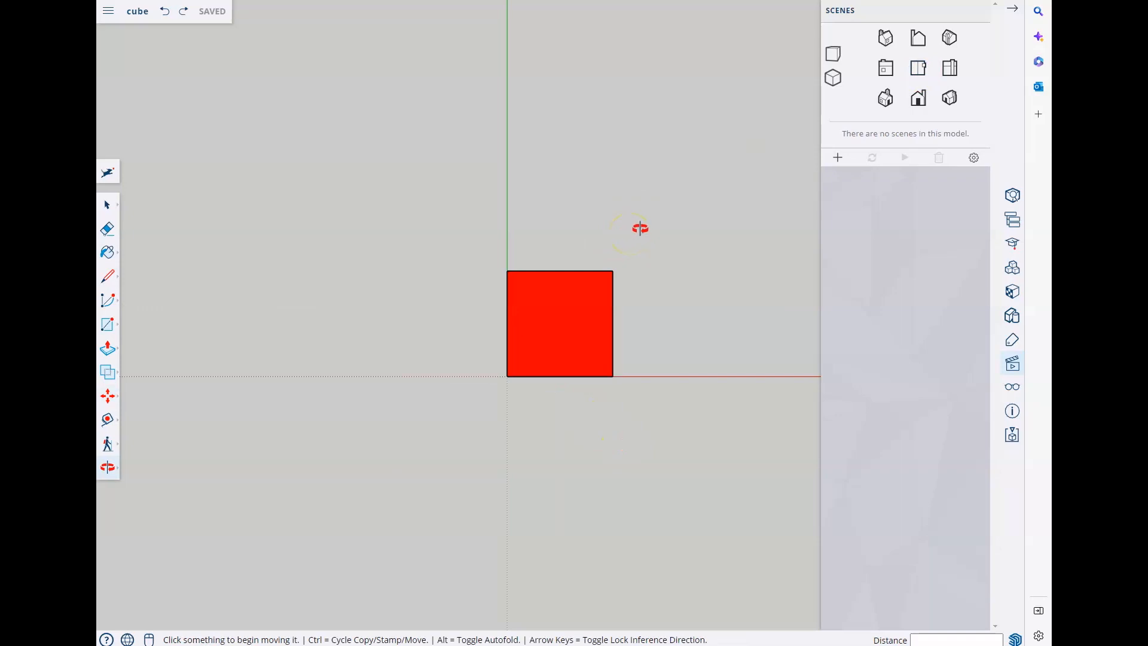
{"action": "middle_click_drag", "start_coordinate": [642, 234], "coordinate": [735, 66]}
{"action": "middle_click_drag", "start_coordinate": [546, 382], "coordinate": [432, 312]}
{"action": "left_click_drag", "start_coordinate": [432, 312], "coordinate": [450, 271]}
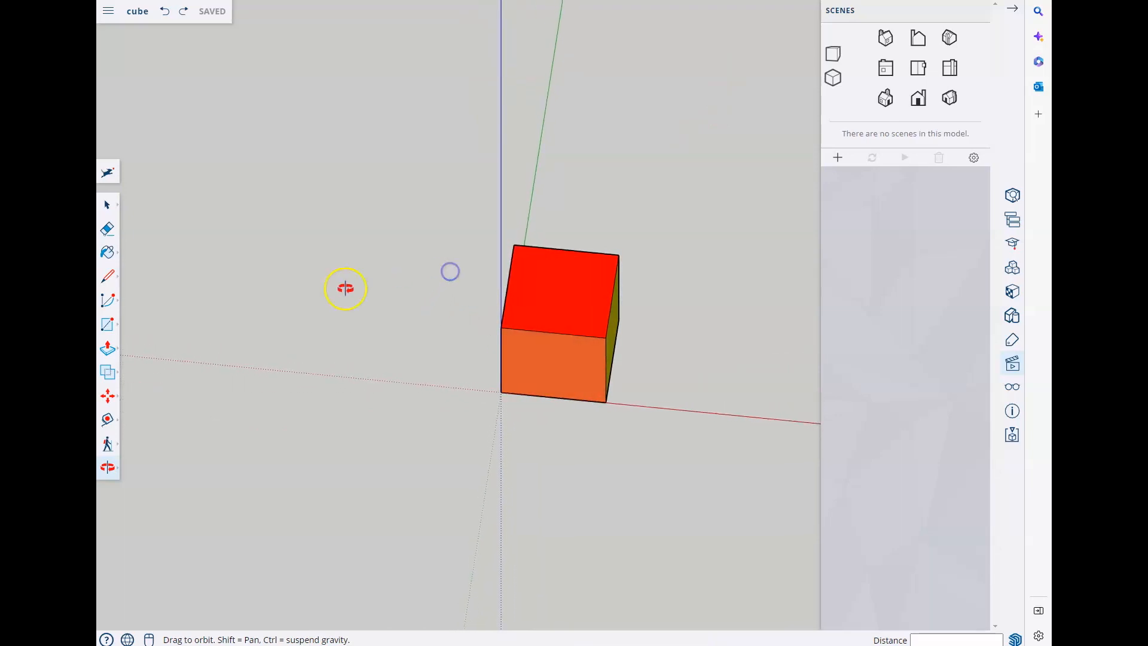
{"action": "left_click", "coordinate": [103, 202]}
{"action": "left_click", "coordinate": [572, 310]}
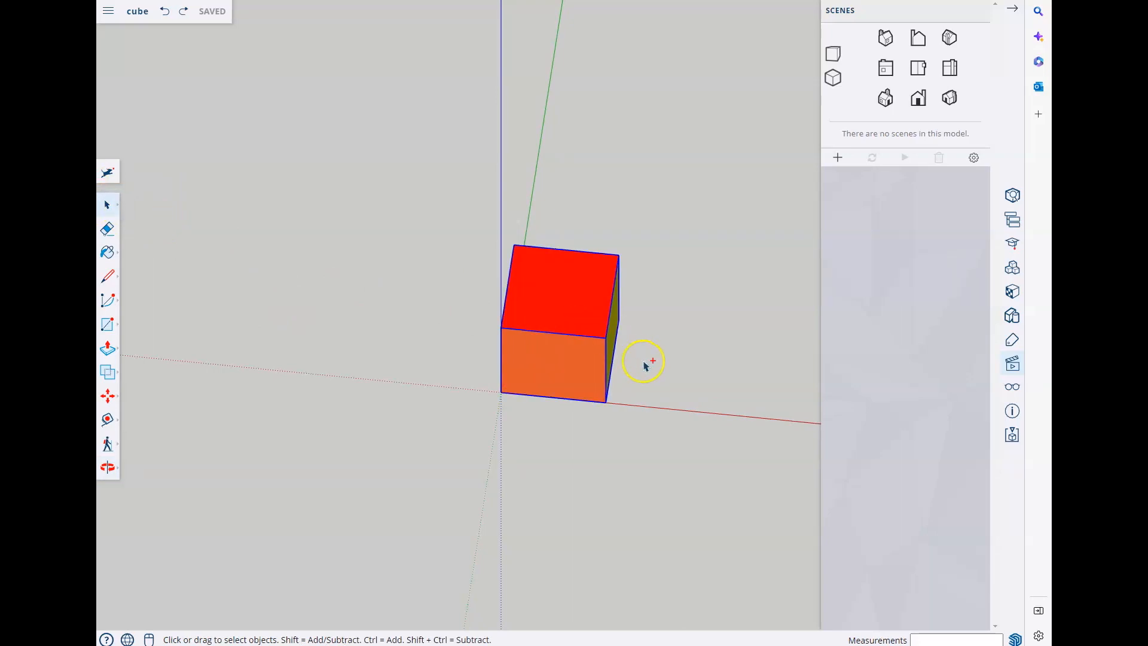
{"action": "key", "text": "ctrl+v"}
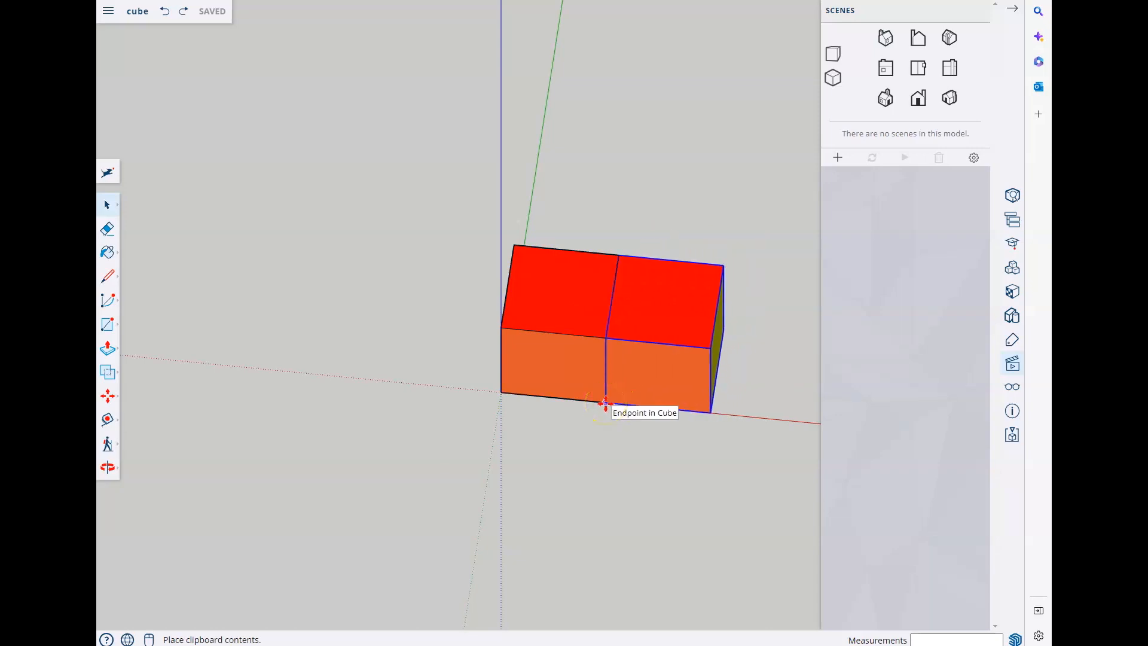
{"action": "left_click", "coordinate": [605, 402]}
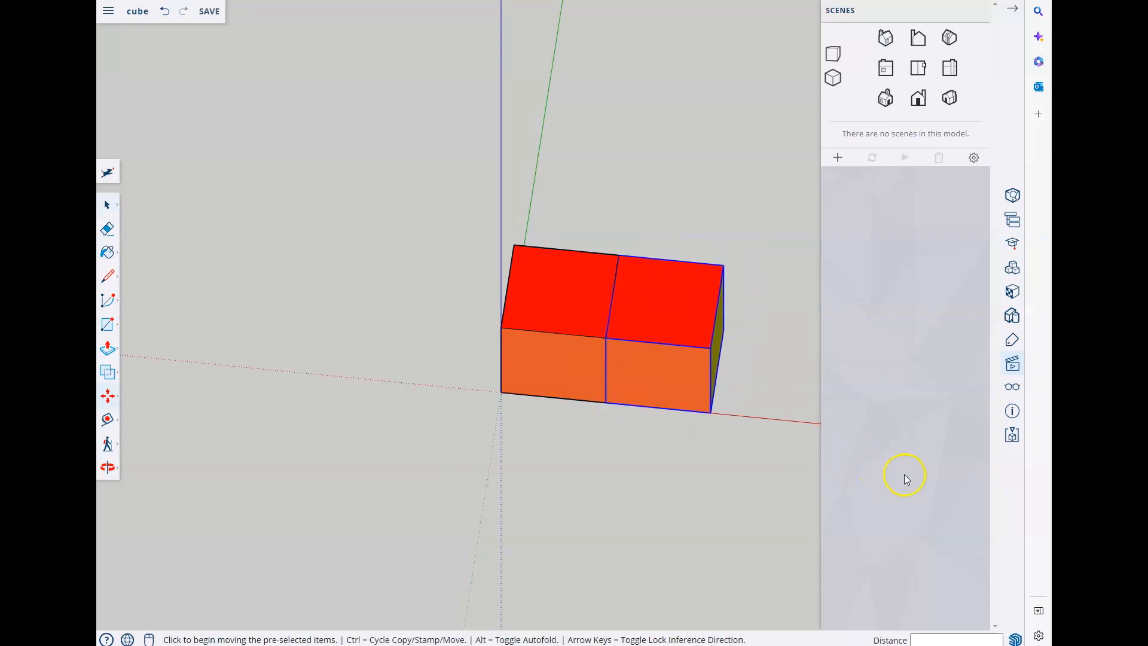
{"action": "key", "text": "ctrl+v"}
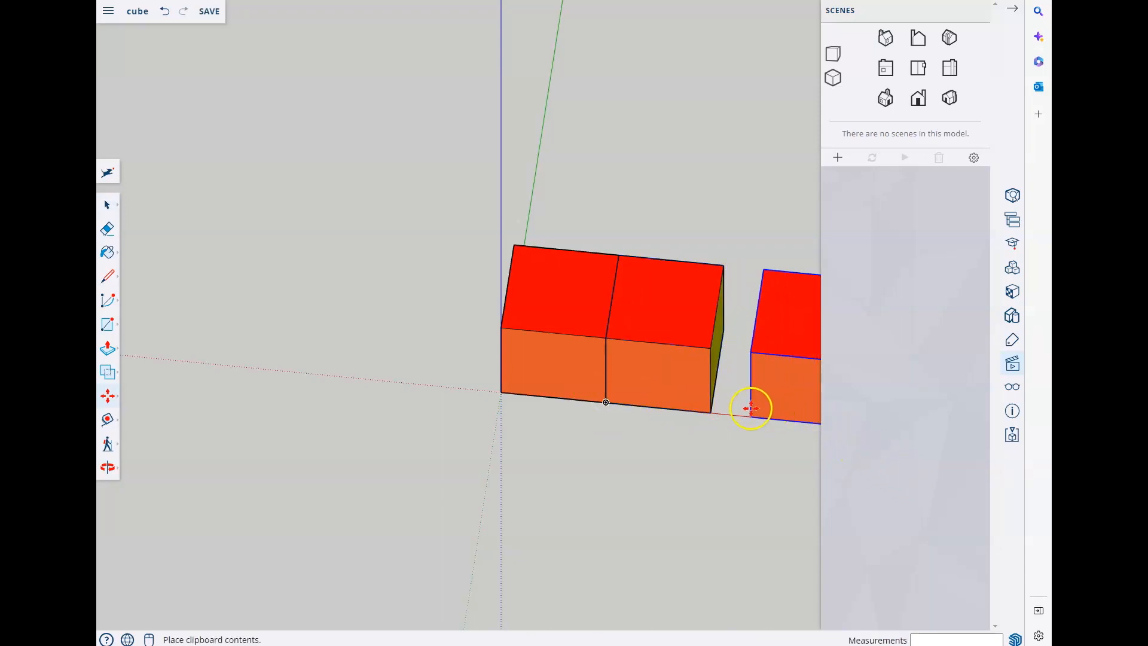
{"action": "left_click", "coordinate": [713, 413]}
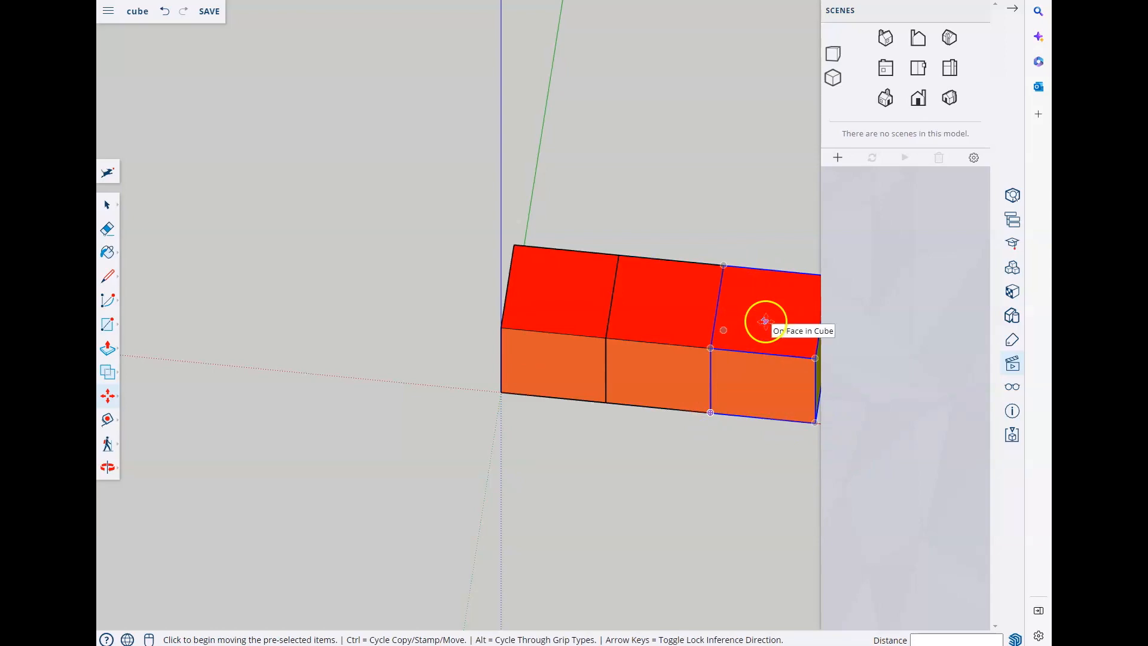
Paste a fourth cube with its base corner on the rear top corner of the middle cube.
{"action": "key", "text": "ctrl"}
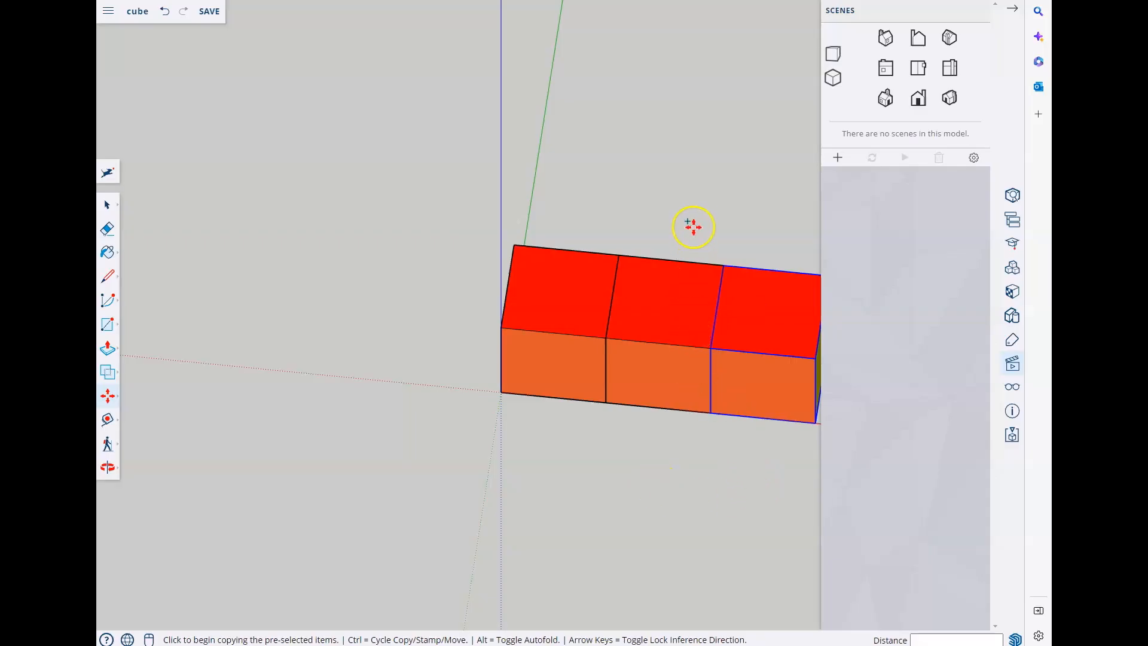
{"action": "key", "text": "ctrl+v"}
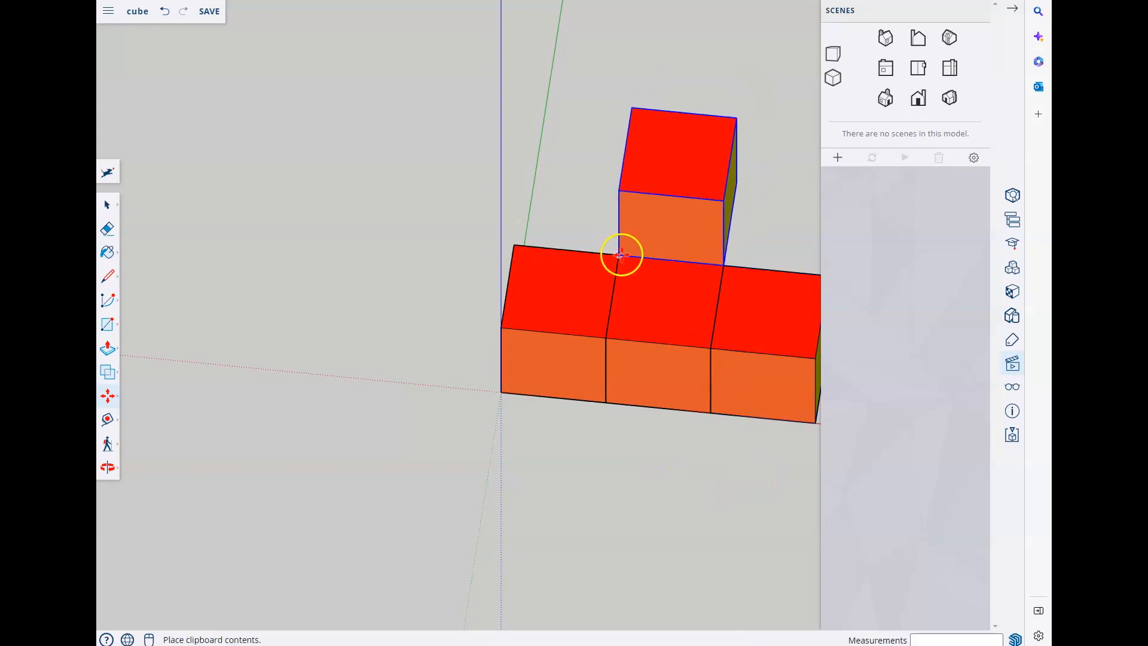
{"action": "left_click", "coordinate": [624, 256]}
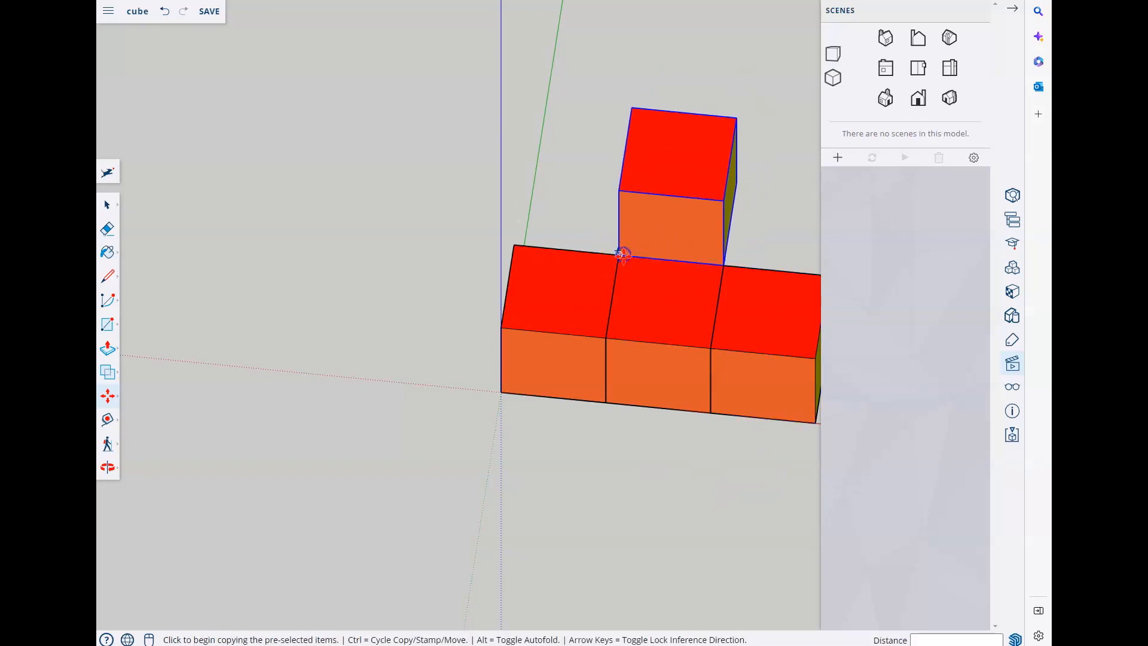
Move the fourth cube down 1" so it sits directly behind the middle cube, level with the row.
{"action": "key", "text": "o"}
{"action": "left_click_drag", "start_coordinate": [441, 214], "coordinate": [824, 232]}
{"action": "left_click_drag", "start_coordinate": [576, 290], "coordinate": [567, 113]}
{"action": "key", "text": "space"}
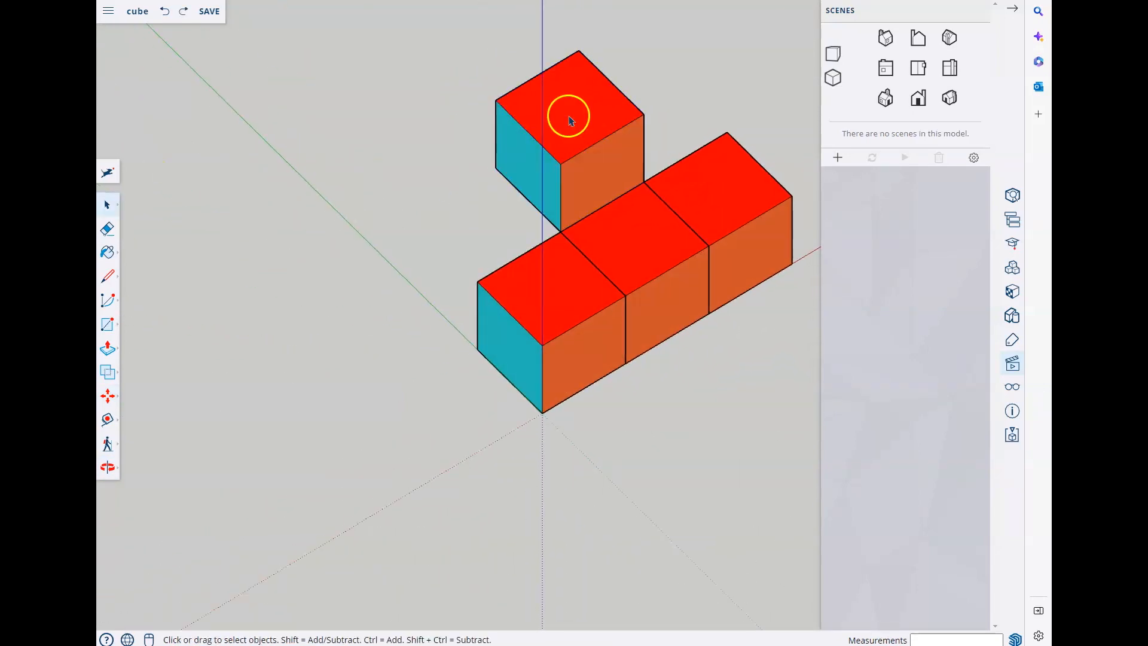
{"action": "key", "text": "m"}
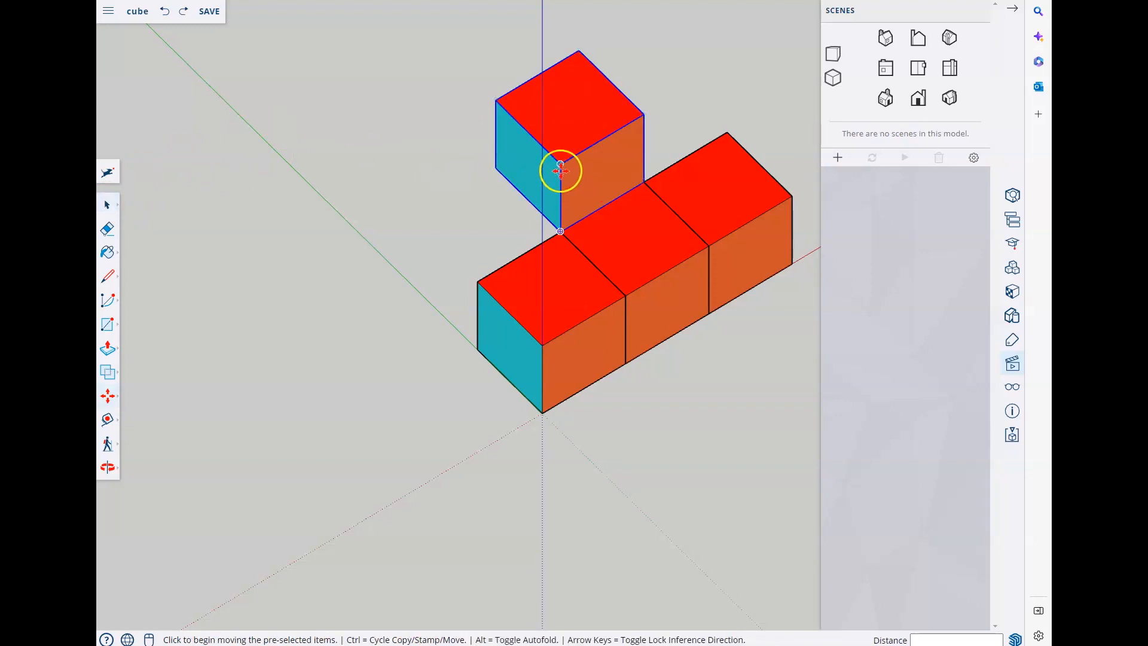
{"action": "left_click", "coordinate": [560, 165]}
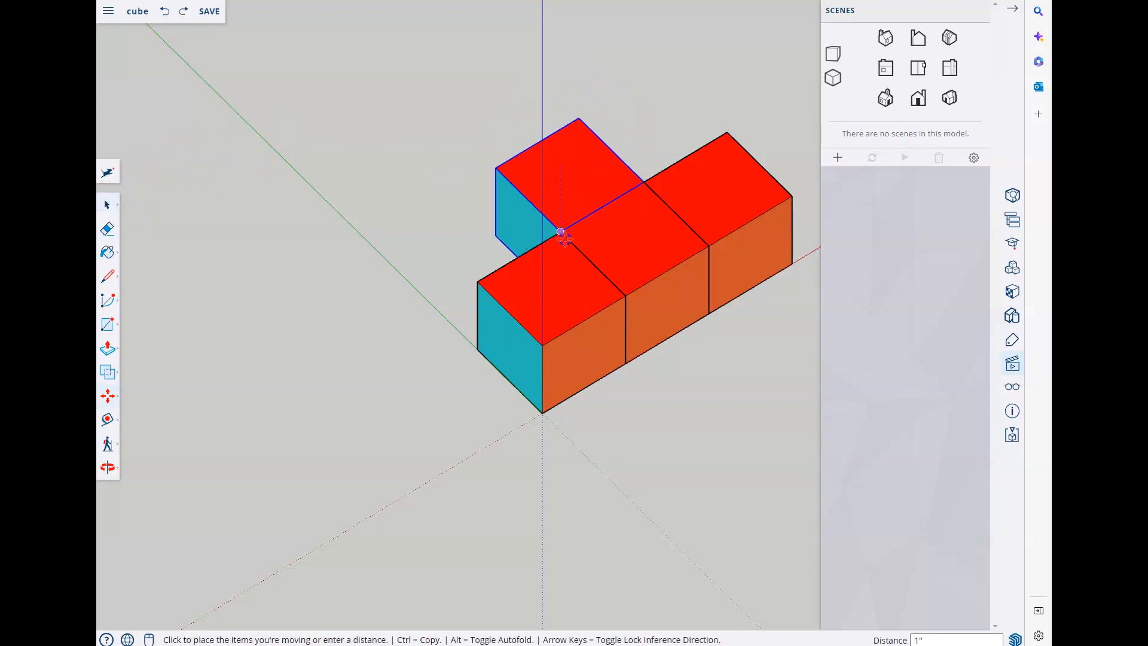
{"action": "left_click", "coordinate": [556, 231]}
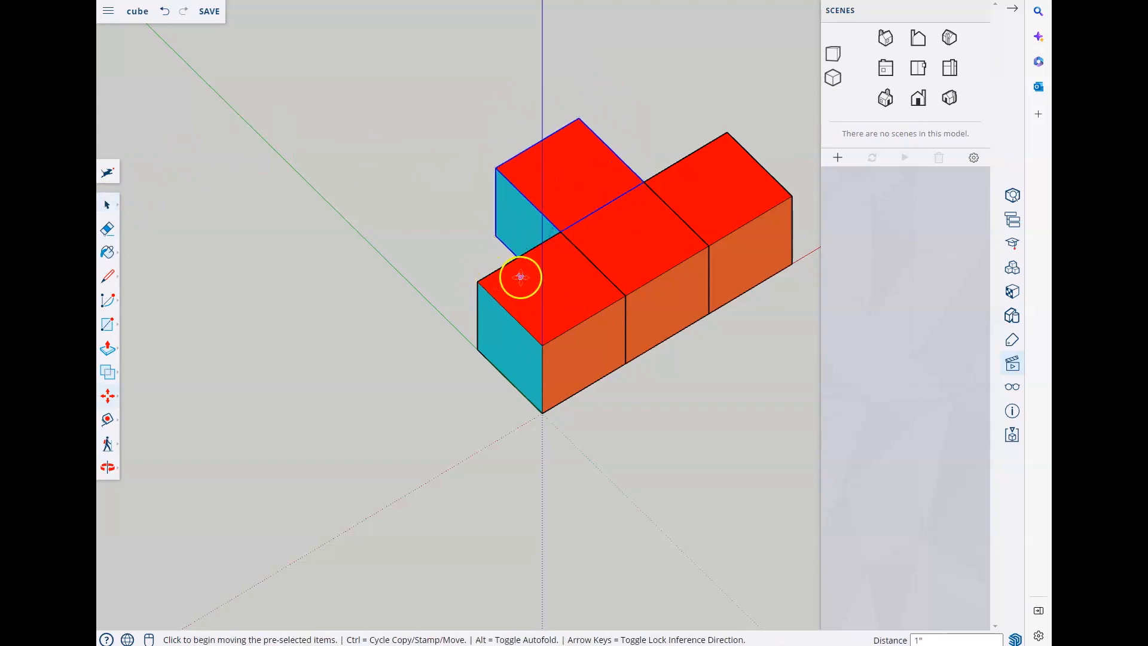
Check the top and front views, and paste a fifth cube on top of the cube behind the row.
{"action": "left_click", "coordinate": [919, 71]}
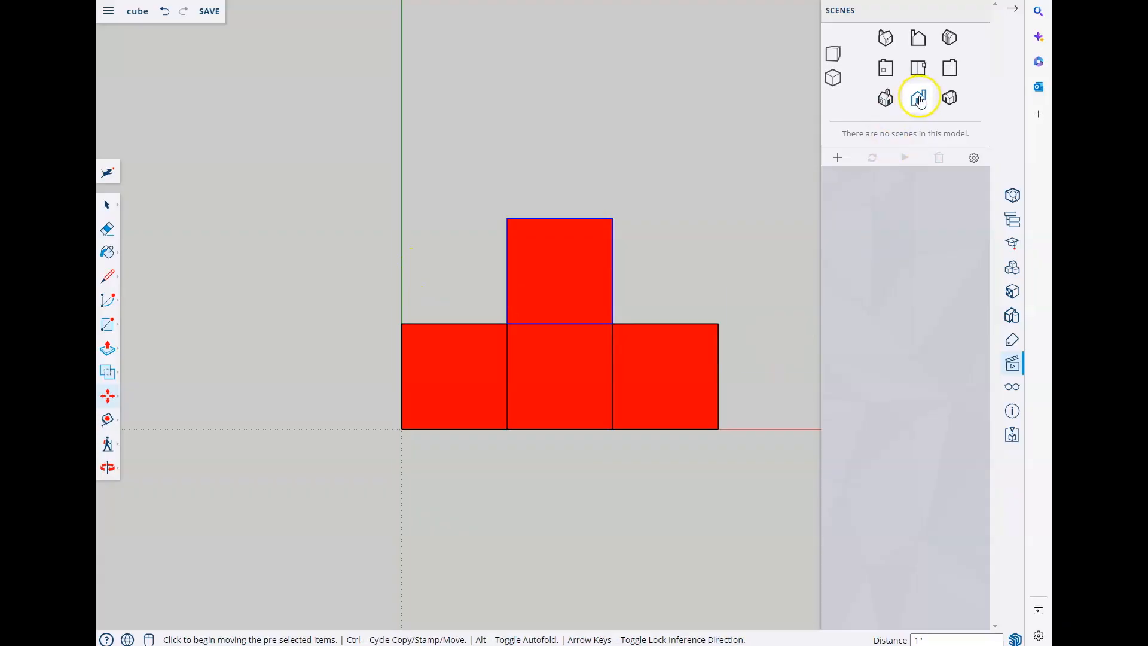
{"action": "left_click", "coordinate": [919, 99]}
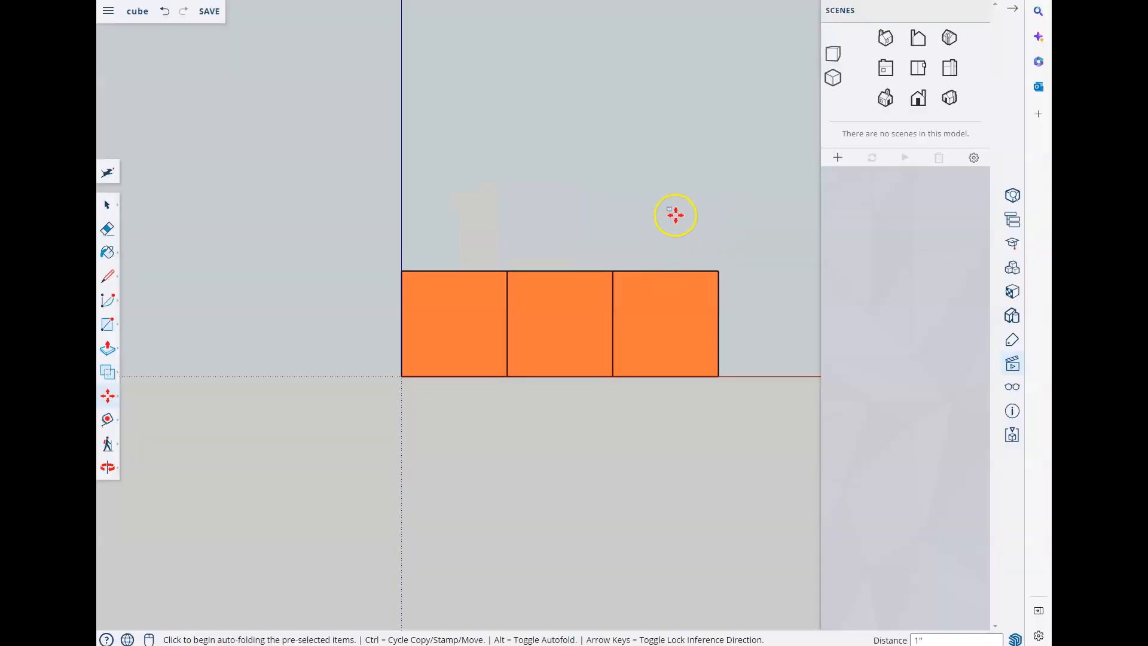
{"action": "middle_click_drag", "start_coordinate": [681, 211], "coordinate": [671, 455]}
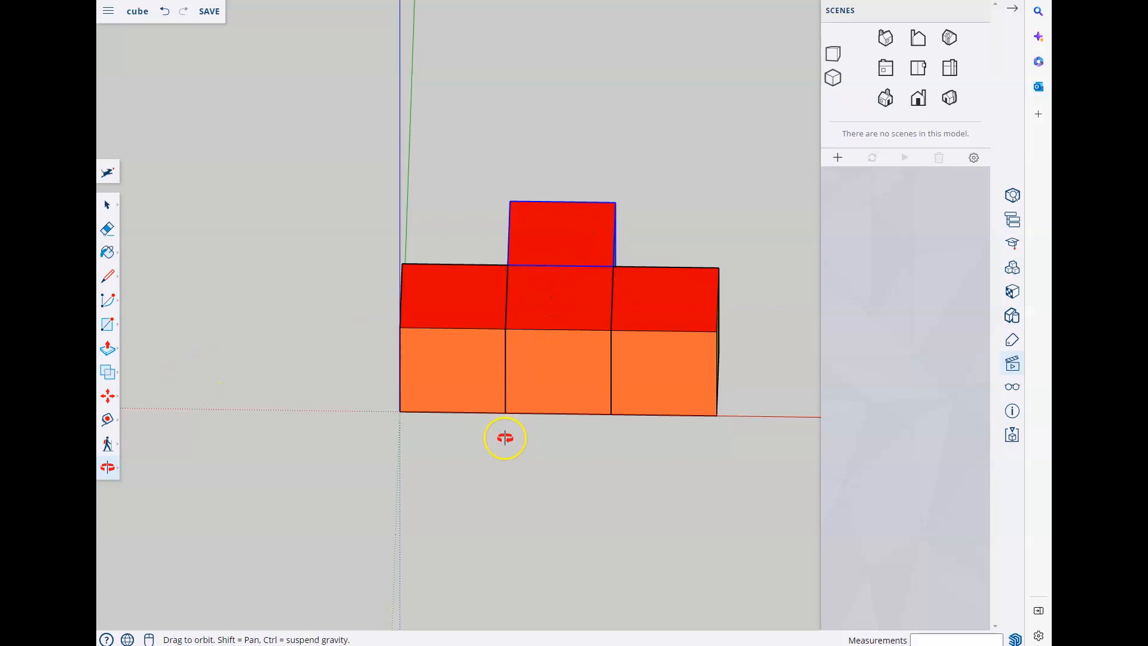
{"action": "key", "text": "ctrl+v"}
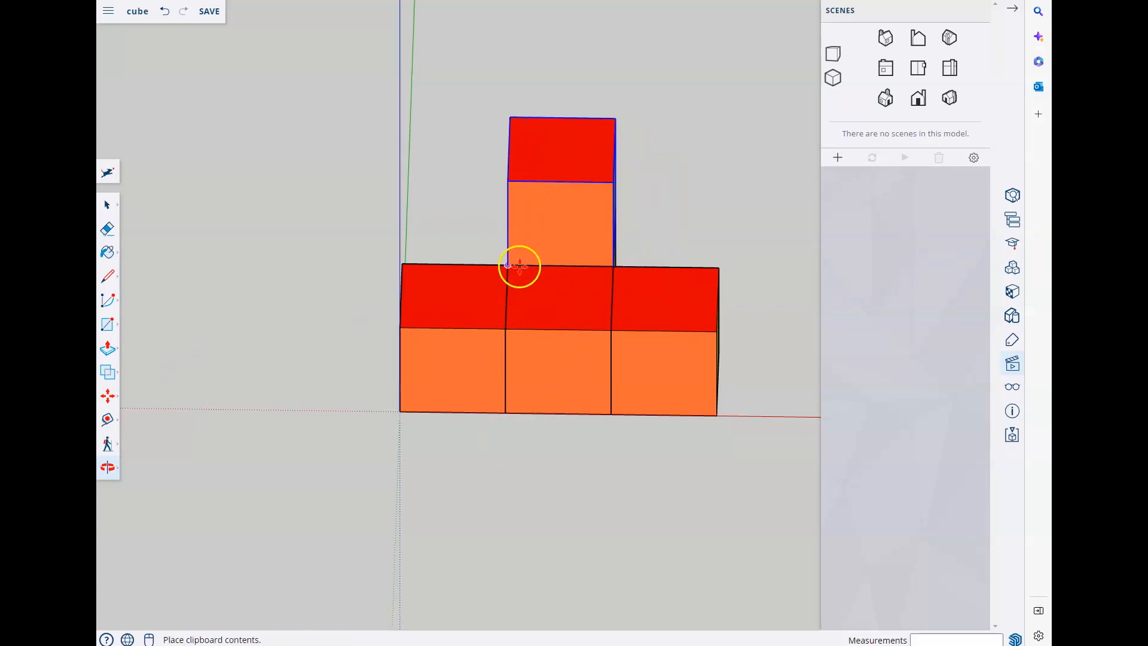
{"action": "left_click", "coordinate": [507, 266]}
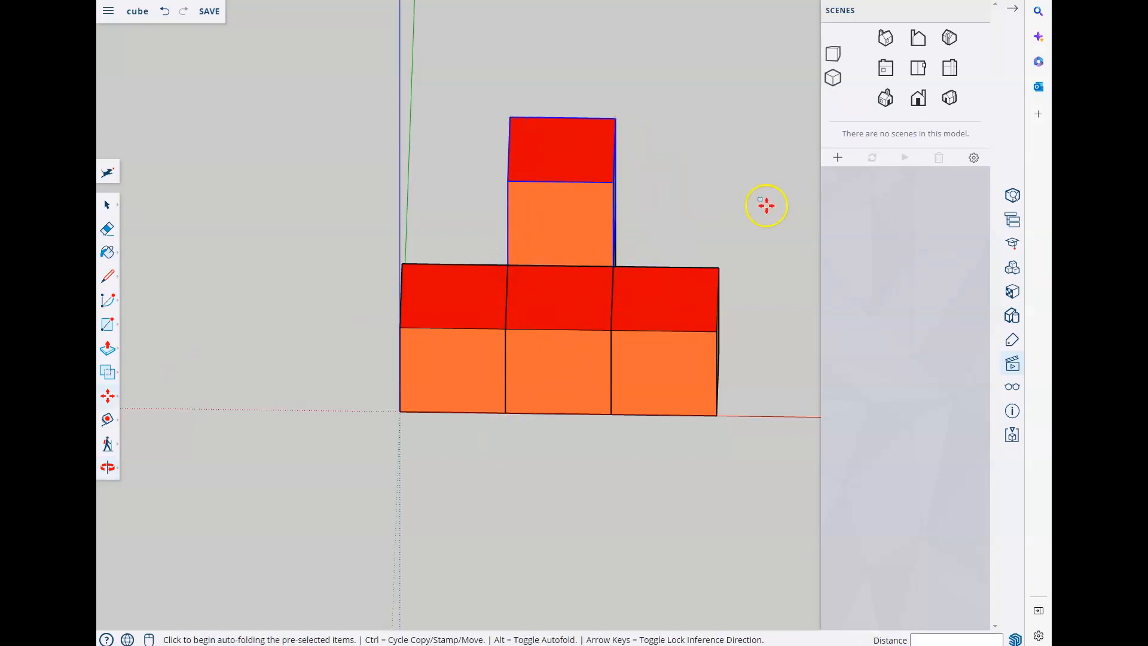
Compare the model's front and left views with the Drawing 1 views in Word, and return to SketchUp.
{"action": "left_click", "coordinate": [918, 97]}
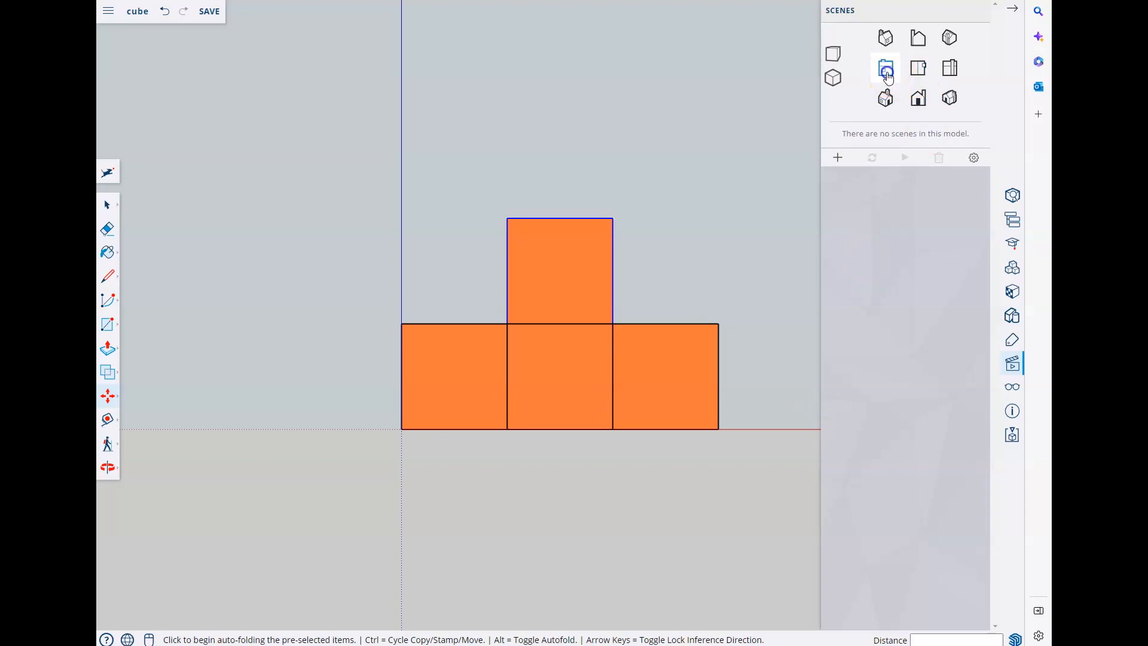
{"action": "left_click", "coordinate": [887, 72]}
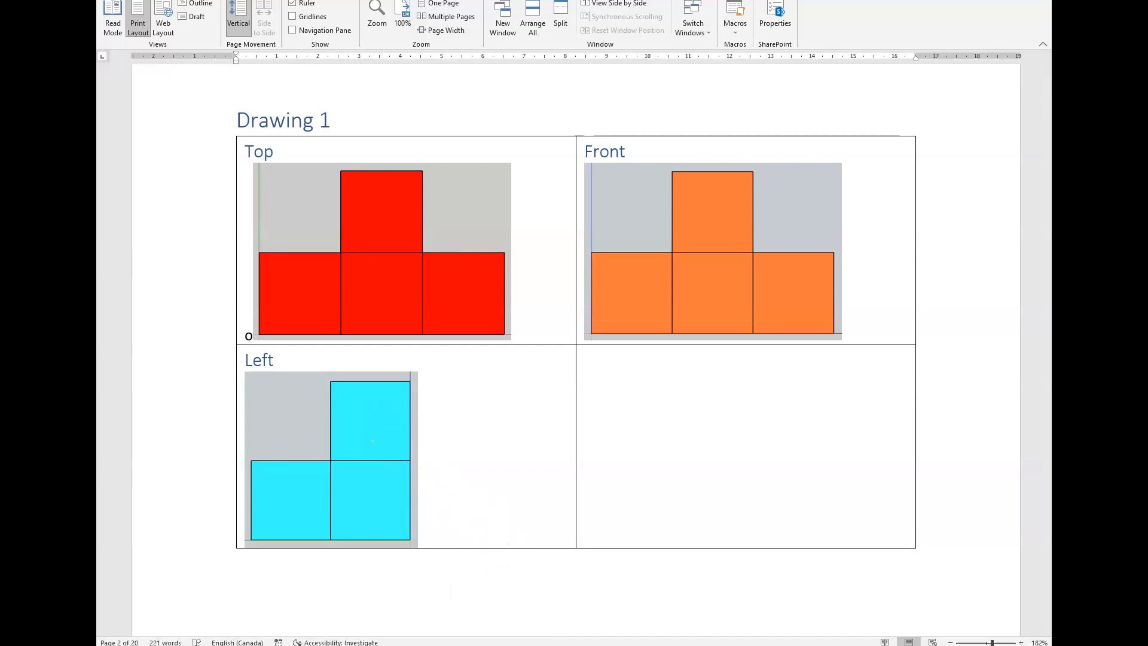
{"action": "key", "text": "alt+Tab"}
Move the upper cube forward 1" from the rear cube onto the middle cube of the row.
{"action": "mouse_move", "coordinate": [670, 239]}
{"action": "middle_mouse_down"}
{"action": "mouse_move", "coordinate": [491, 440]}
{"action": "mouse_move", "coordinate": [469, 438]}
{"action": "middle_mouse_up"}
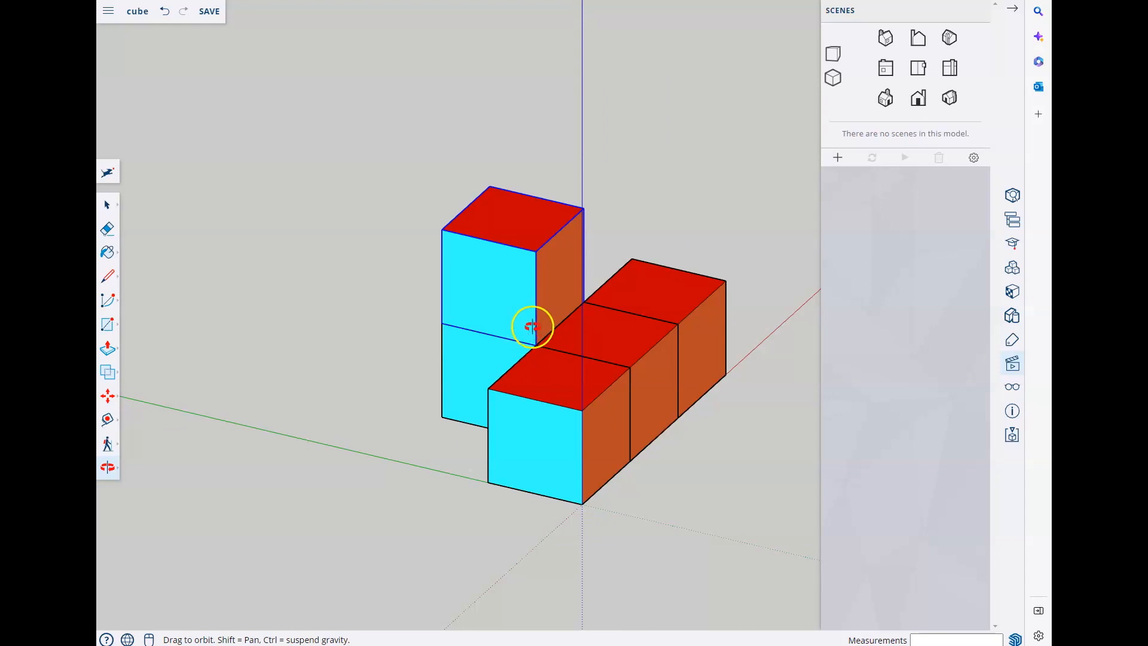
{"action": "key", "text": "m"}
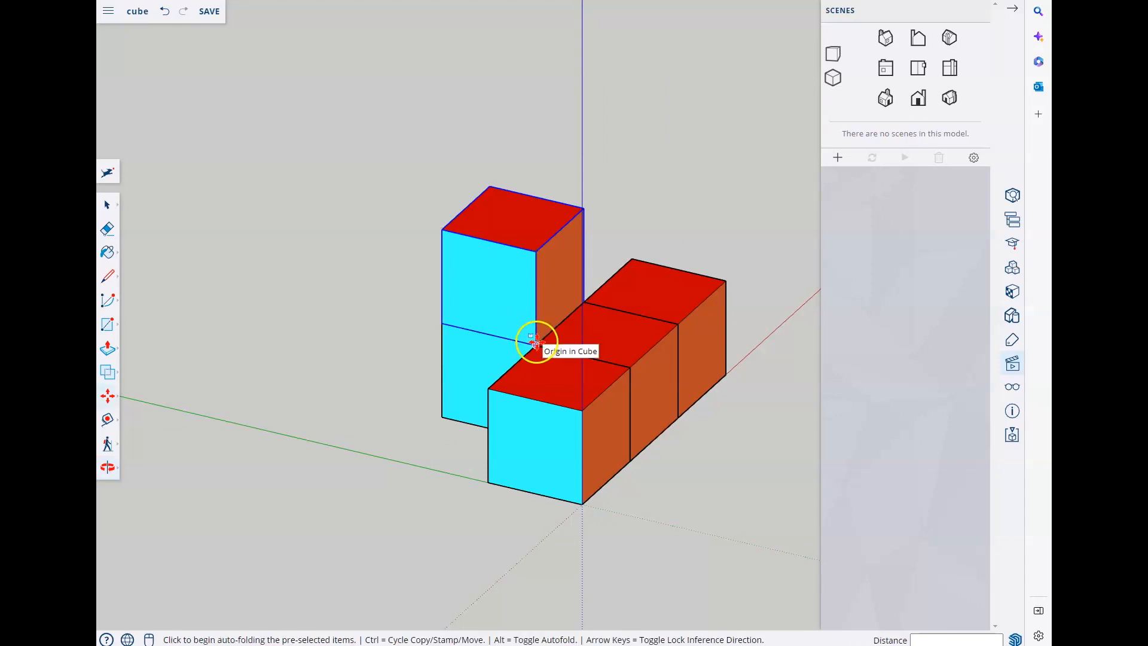
{"action": "left_click", "coordinate": [537, 340]}
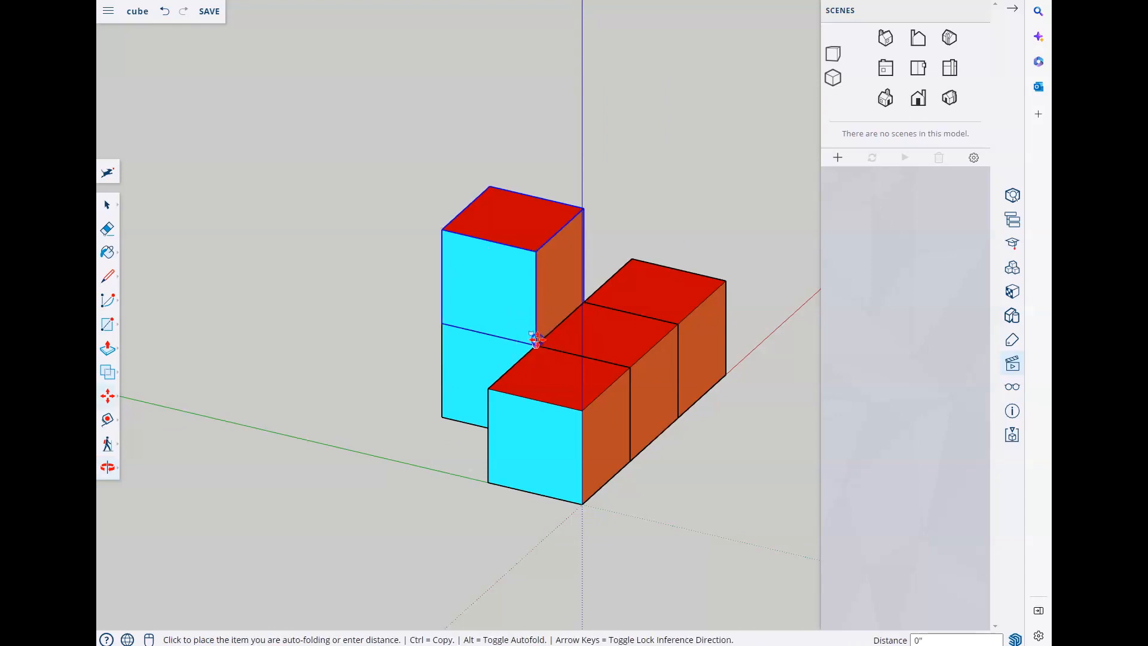
{"action": "left_click", "coordinate": [625, 370]}
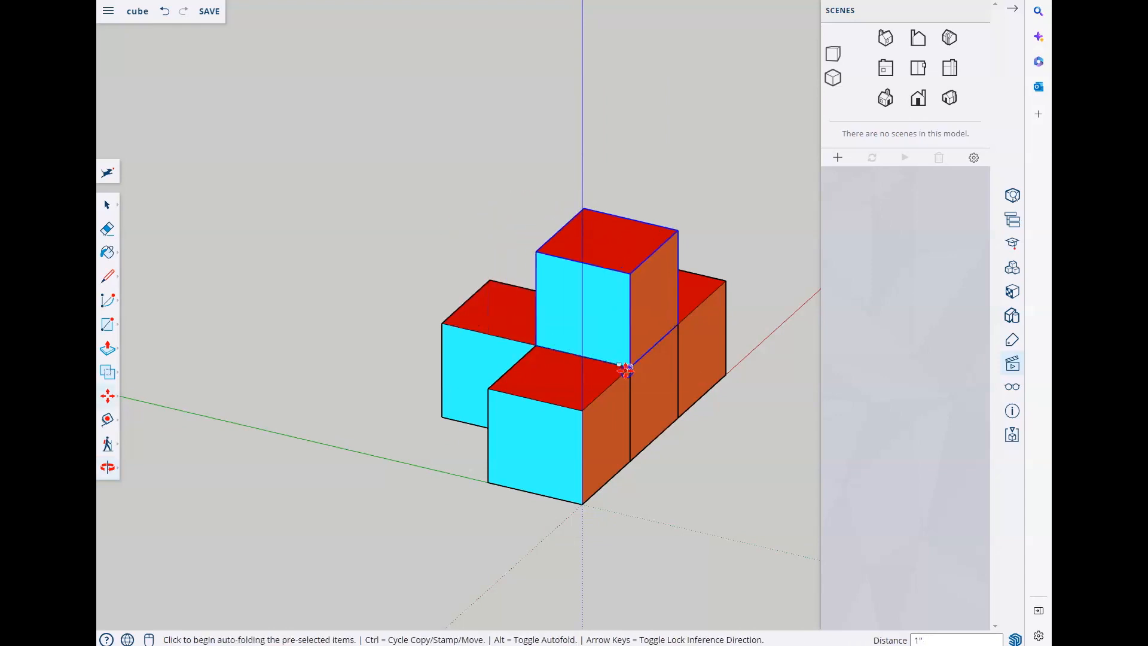
Check the Drawing 1 shape in the top, front and left views, and inspect it in 3D.
{"action": "left_click", "coordinate": [886, 68]}
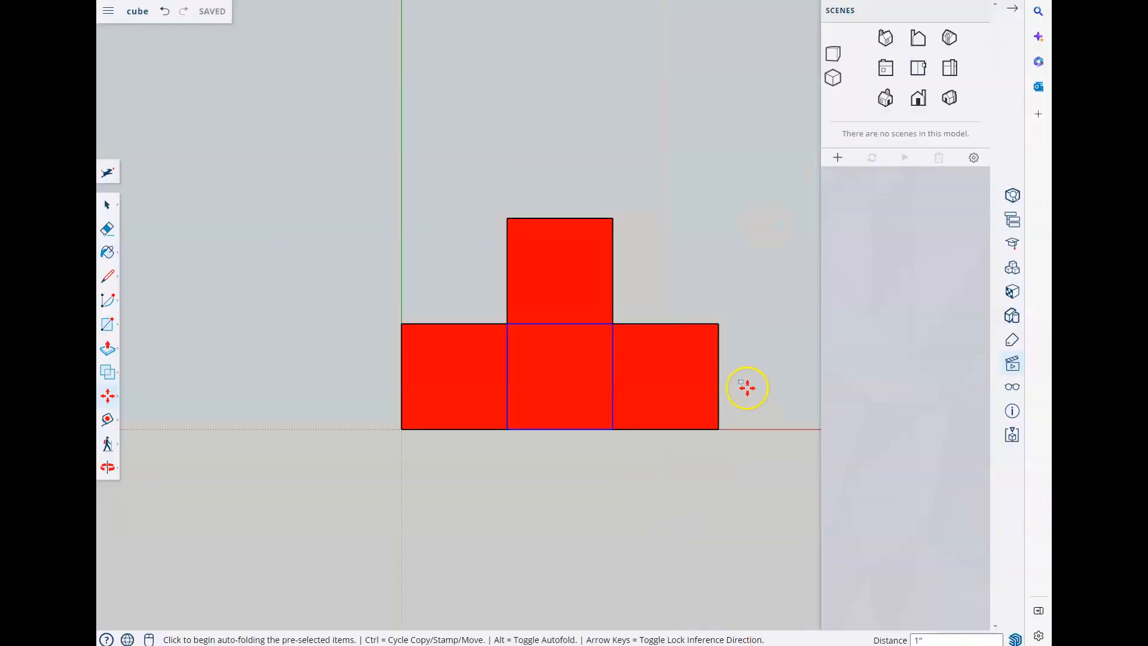
{"action": "left_click", "coordinate": [920, 99]}
{"action": "left_click", "coordinate": [885, 69]}
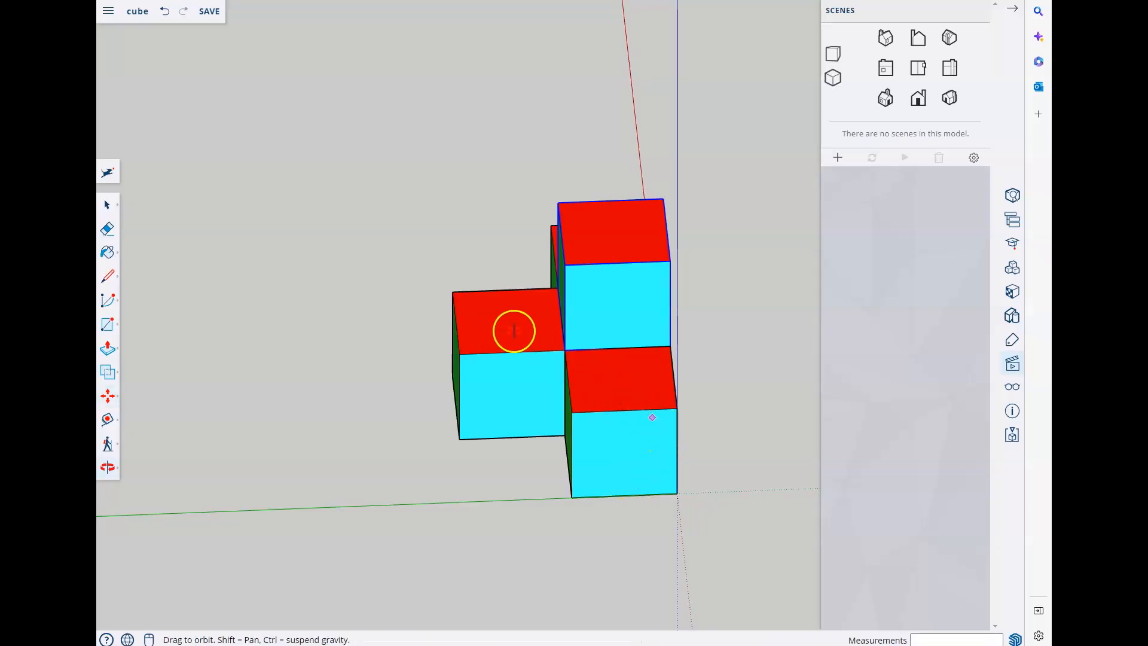
{"action": "left_click_drag", "start_coordinate": [464, 247], "coordinate": [677, 359]}
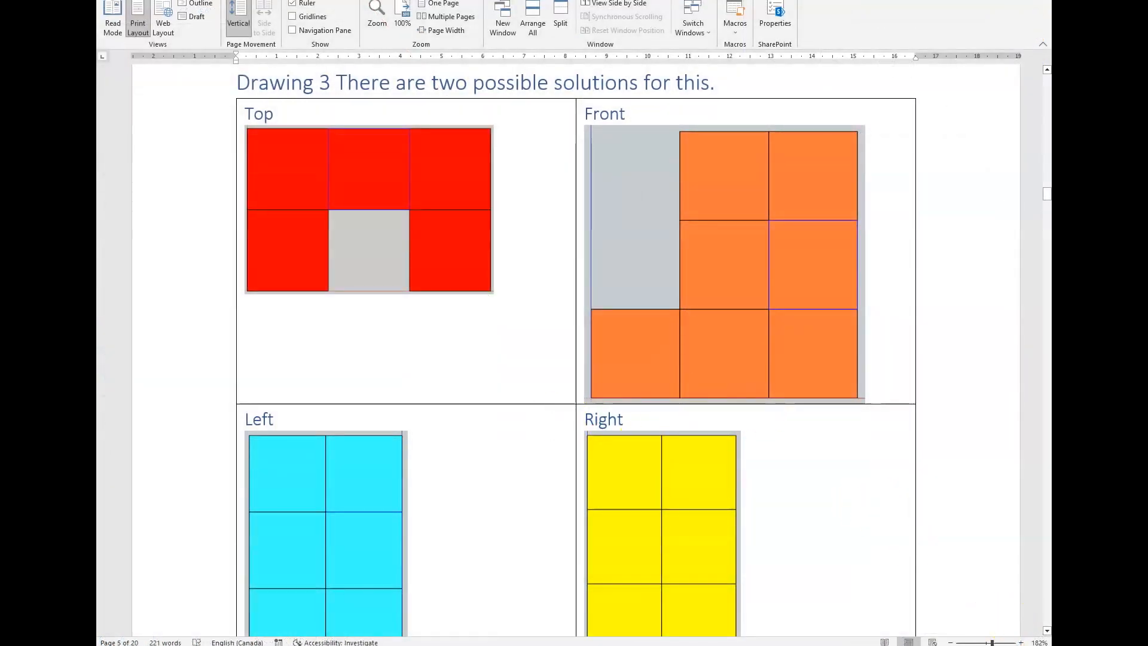
For Drawing 3, paste a cube at the single cube's rear top corner and move it down 1" to sit directly behind it.
{"action": "scroll", "coordinate": [614, 458], "scroll_direction": "down", "scroll_amount": 1}
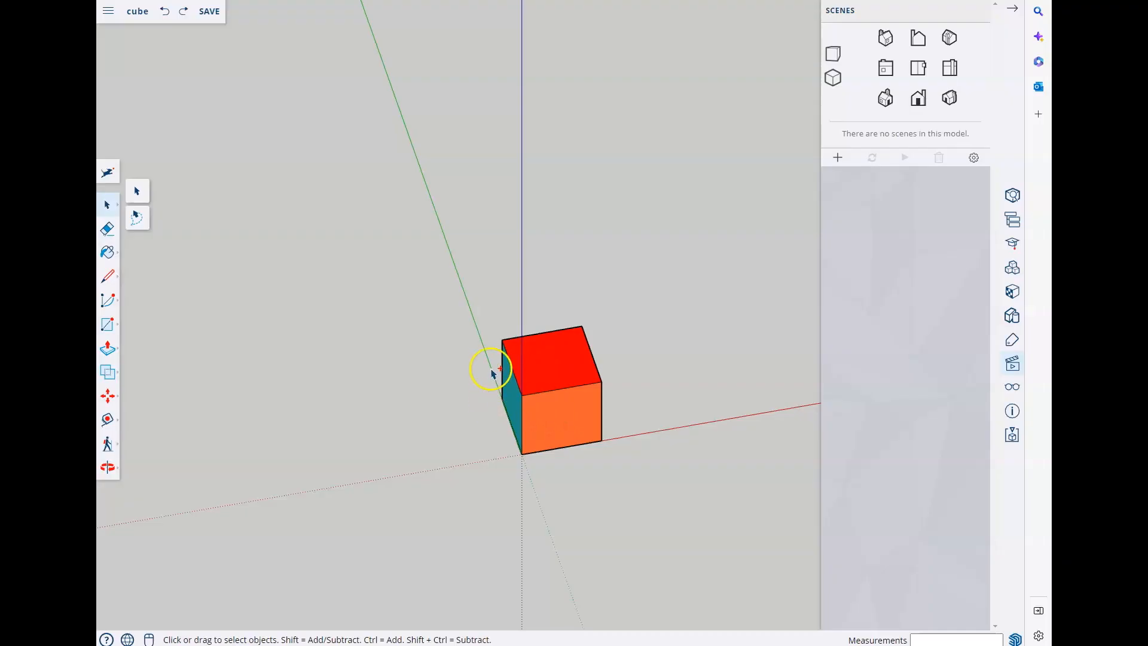
{"action": "key", "text": "ctrl+v"}
{"action": "left_click", "coordinate": [501, 340]}
{"action": "key", "text": "m"}
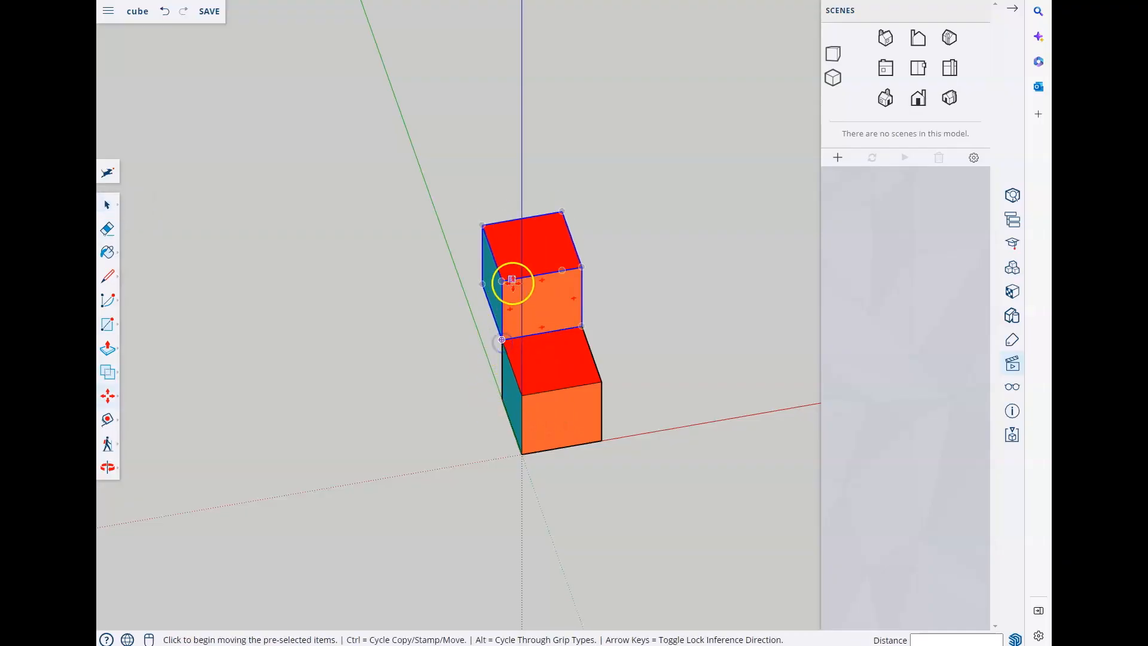
{"action": "left_click", "coordinate": [501, 282]}
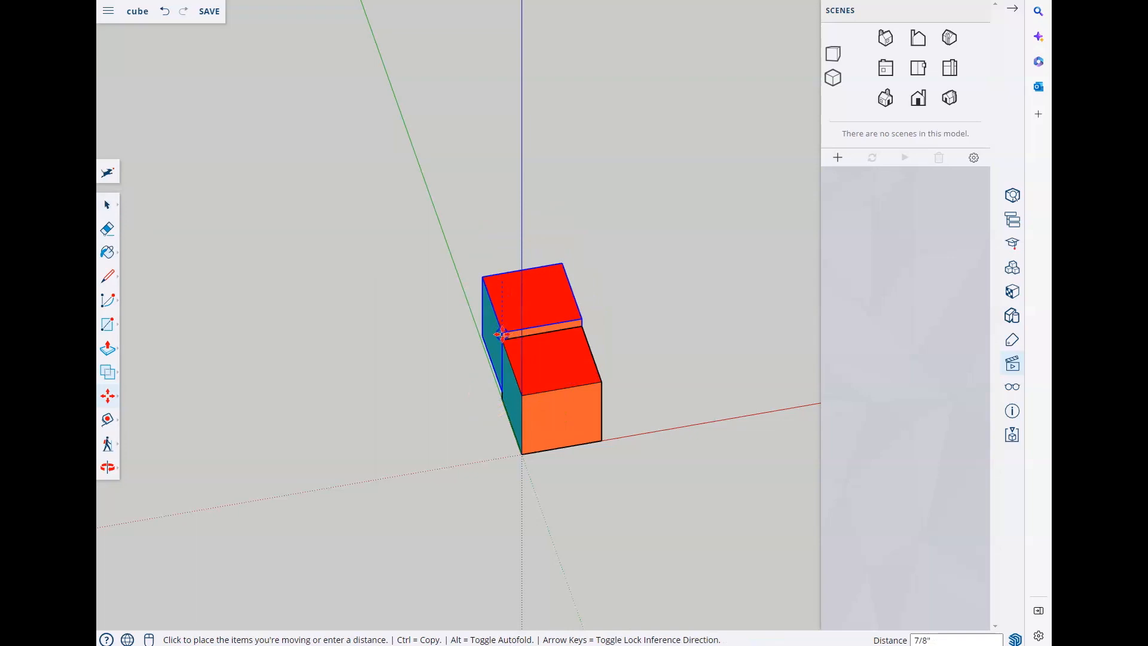
{"action": "left_click", "coordinate": [501, 339]}
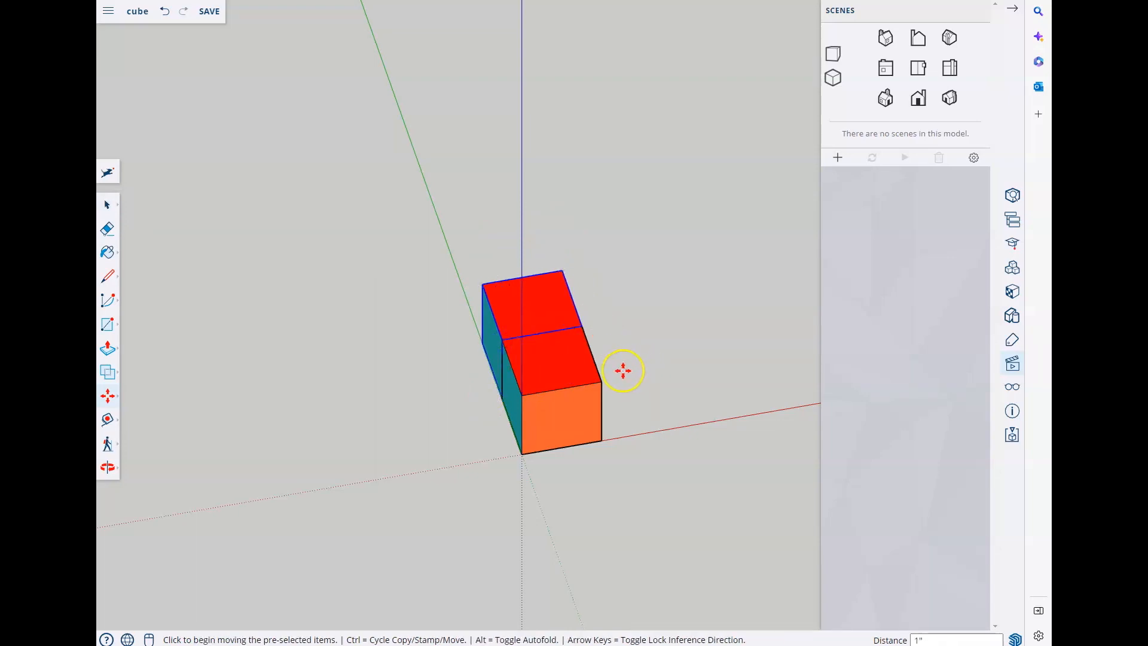
Paste two more cubes end to end beside the rear cube along the red axis to form a rear row of three.
{"action": "key", "text": "o"}
{"action": "left_click_drag", "start_coordinate": [618, 372], "coordinate": [359, 353]}
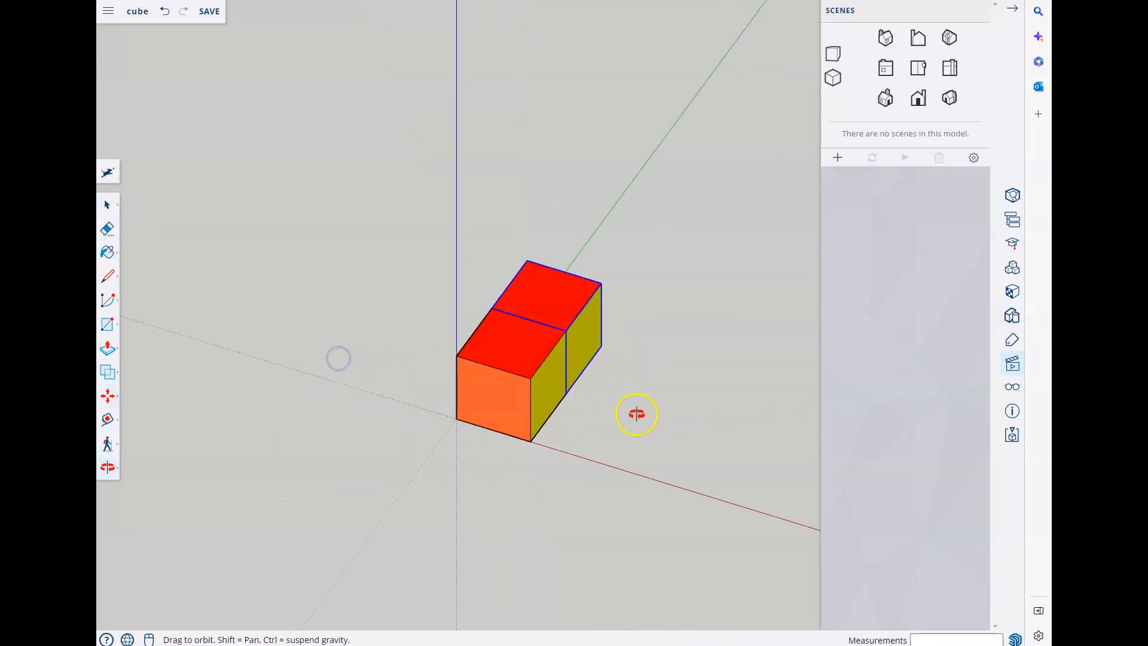
{"action": "key", "text": "ctrl+v"}
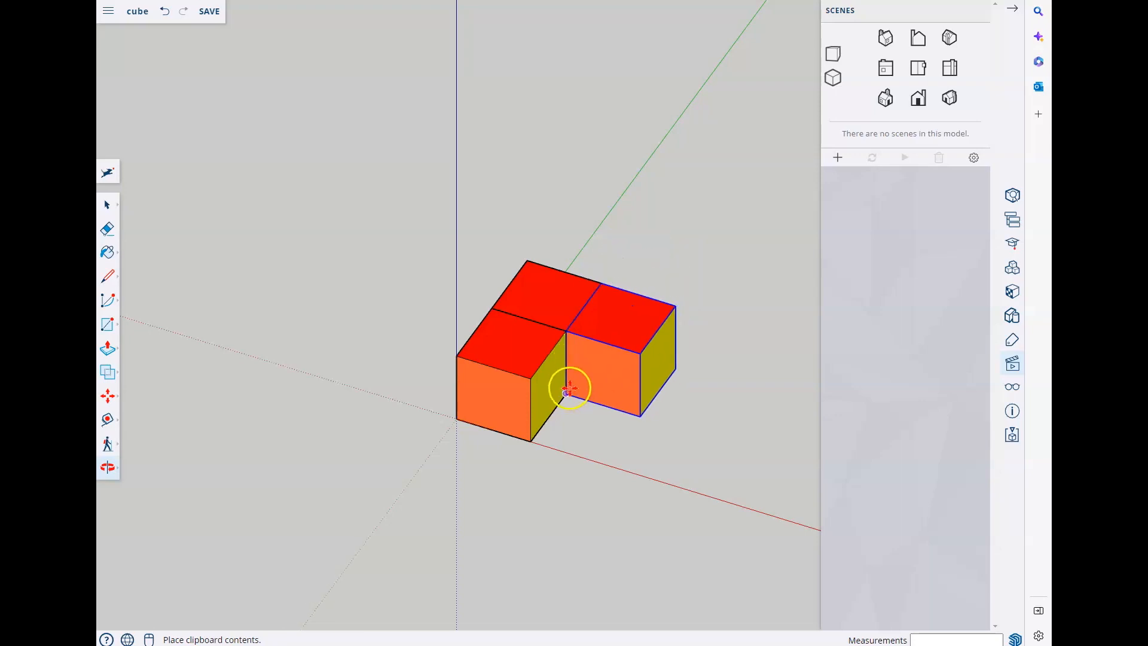
{"action": "left_click", "coordinate": [569, 387]}
{"action": "left_click", "coordinate": [653, 430]}
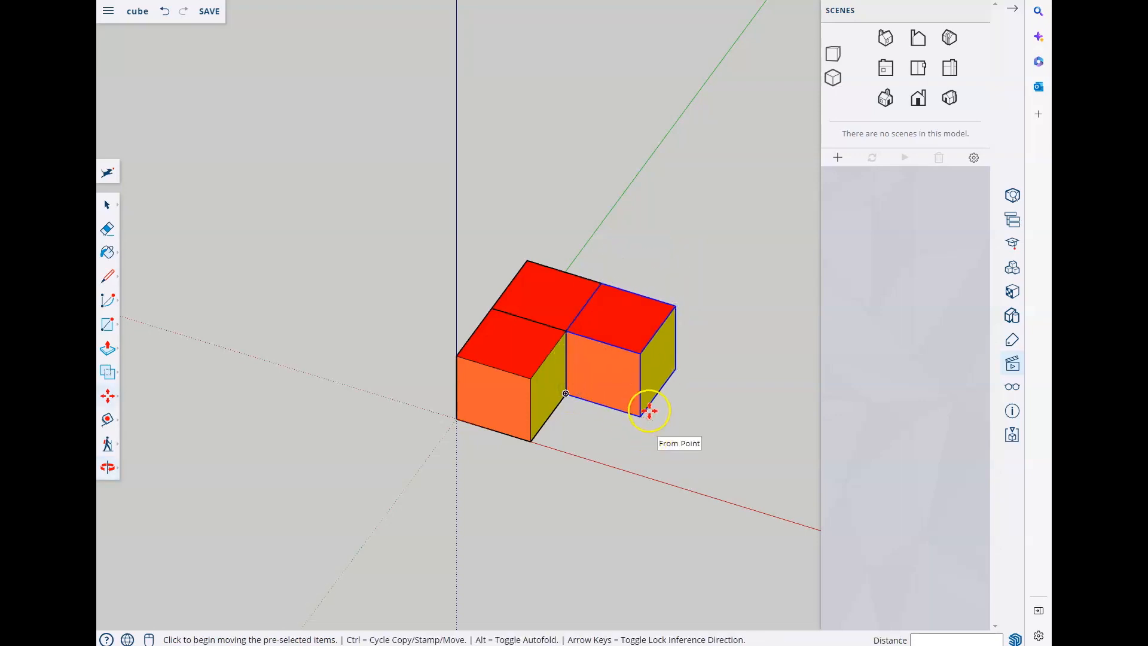
{"action": "left_click", "coordinate": [640, 412]}
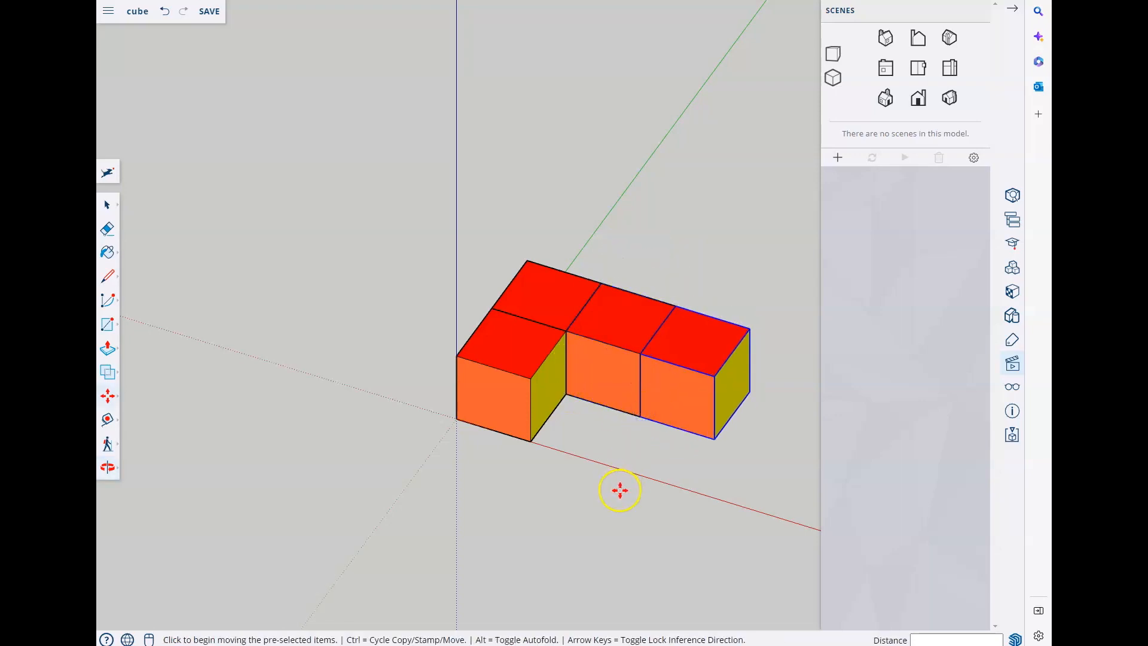
Paste a fifth cube near the red axis and move it into alignment directly in front of the rear row's far end cube.
{"action": "key", "text": "ctrl+v"}
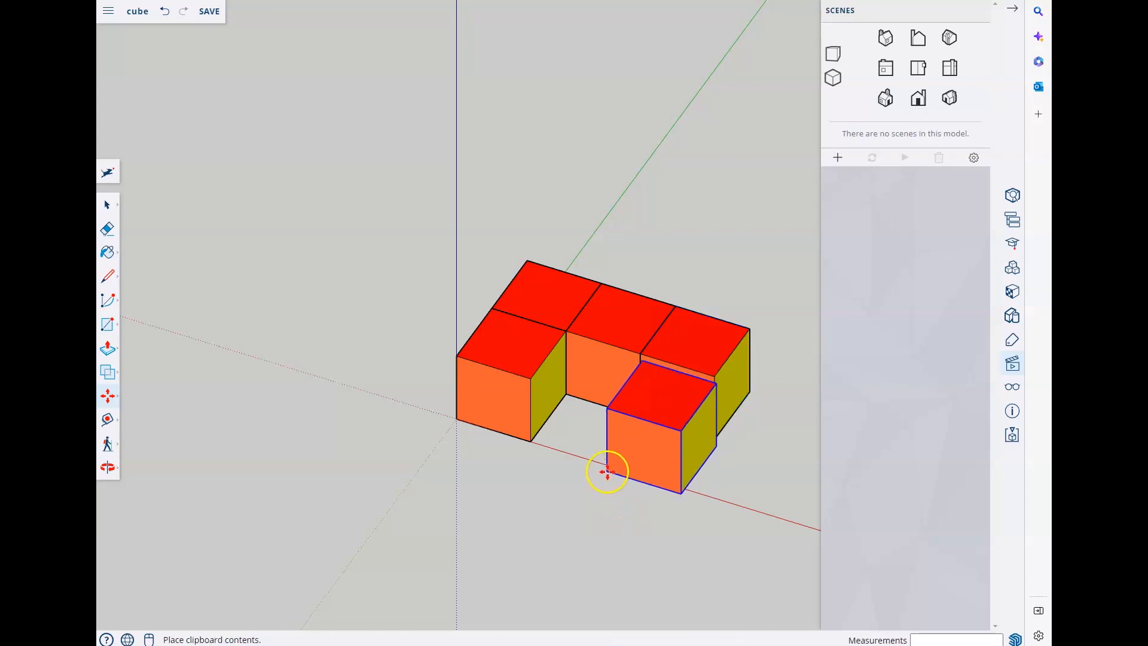
{"action": "left_click", "coordinate": [607, 472]}
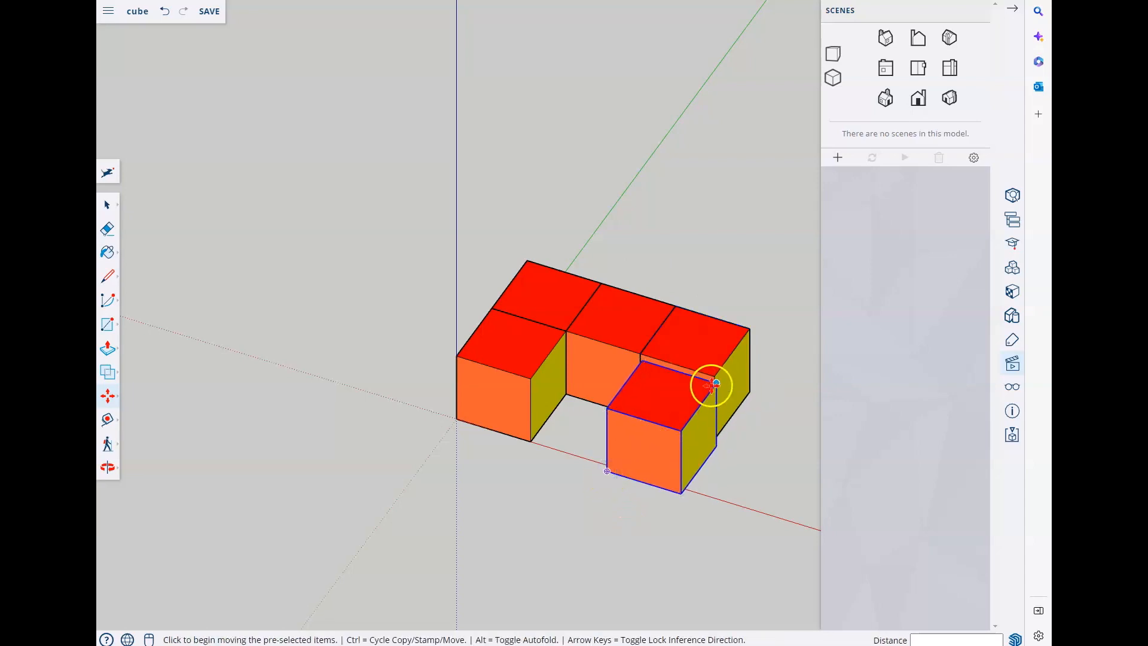
{"action": "left_click", "coordinate": [716, 383]}
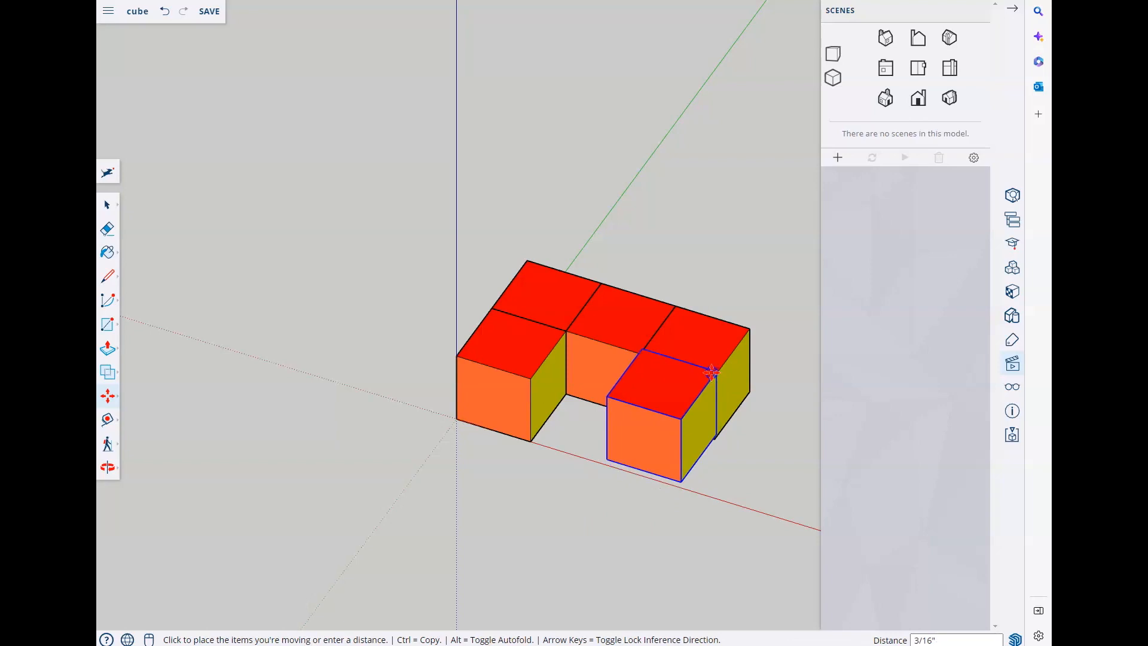
{"action": "left_click", "coordinate": [711, 374]}
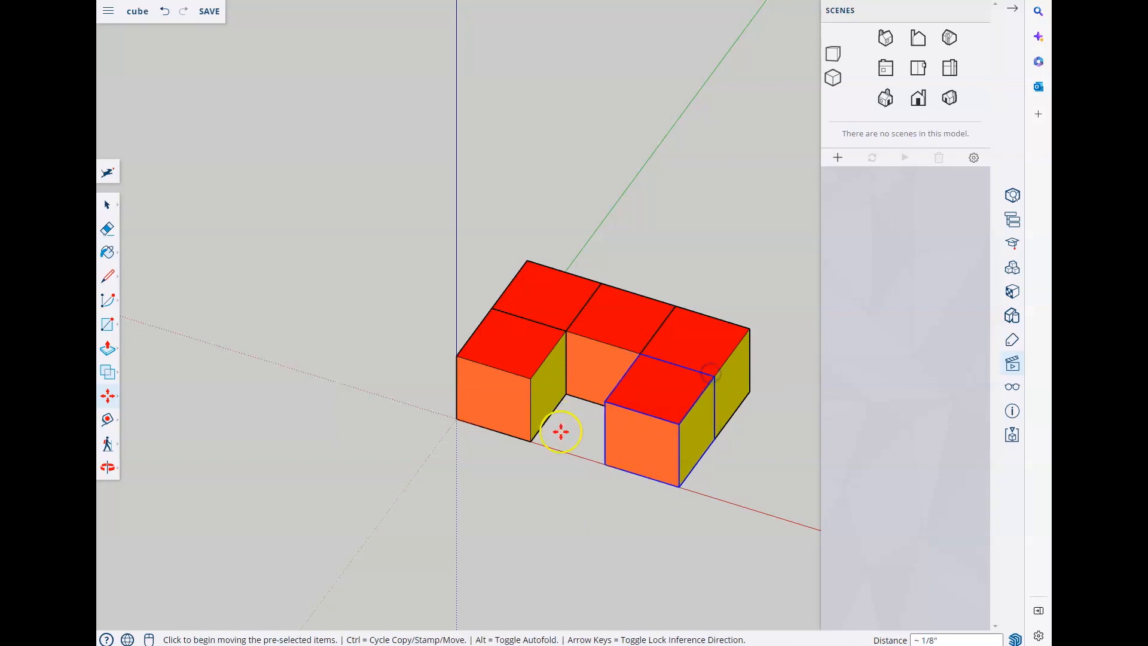
Check the top and front views against Drawing 3 in Word, and return to SketchUp.
{"action": "left_click", "coordinate": [926, 70]}
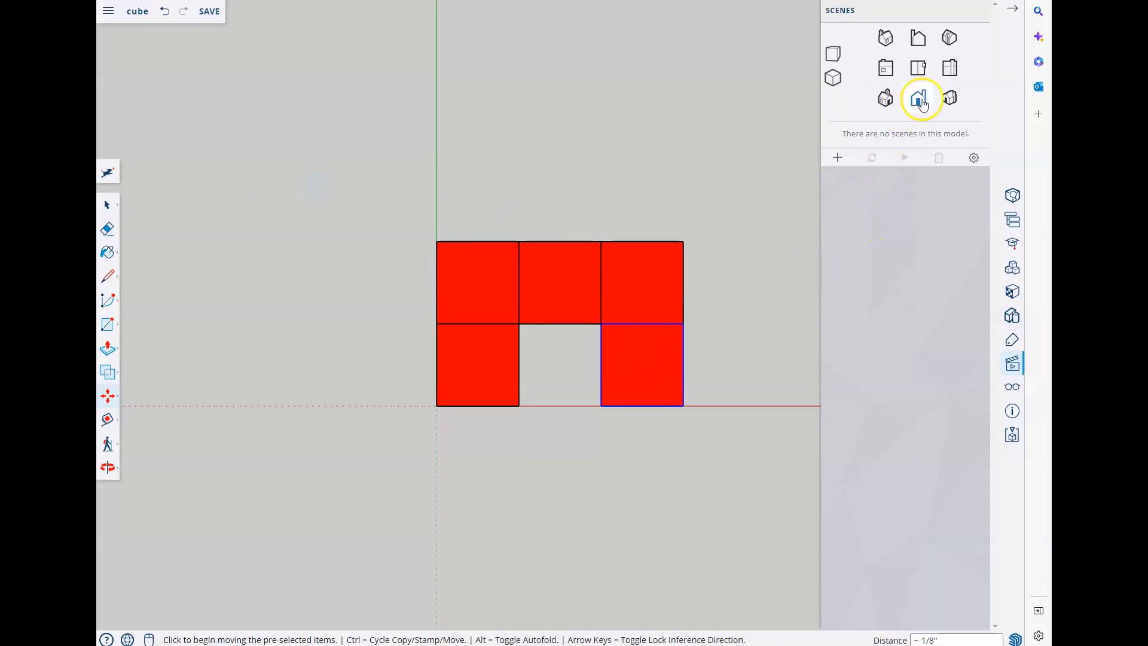
{"action": "left_click", "coordinate": [918, 97]}
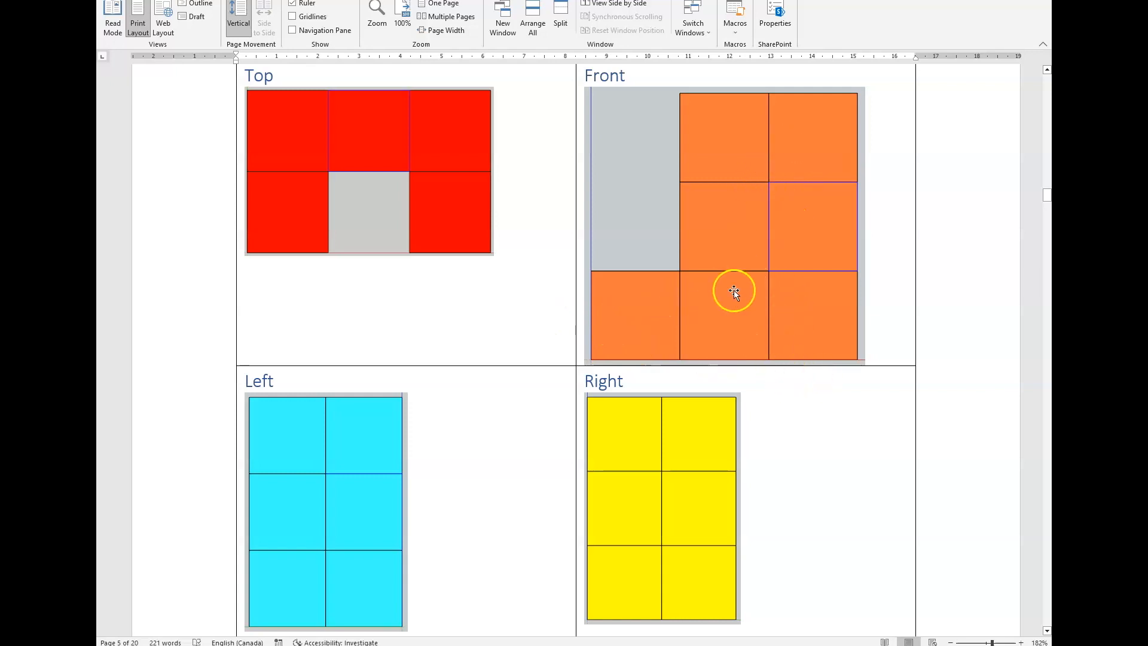
{"action": "key", "text": "alt+Tab"}
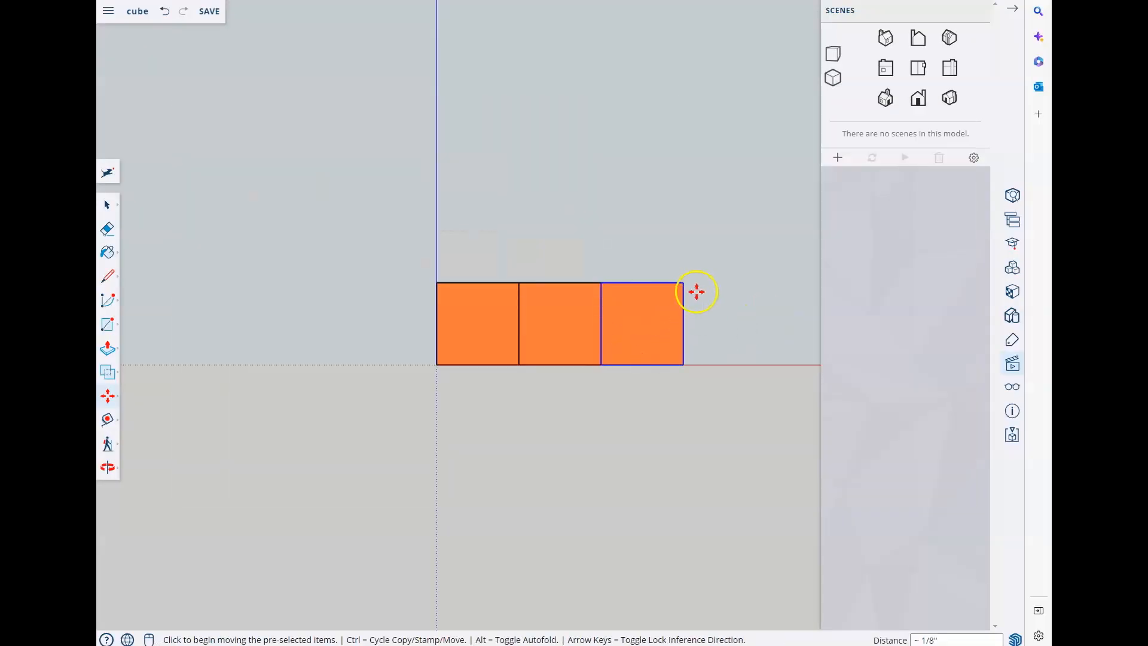
Paste two cubes stacked on top of the middle cube of the rear row to make a column three cubes high.
{"action": "middle_click_drag", "start_coordinate": [714, 222], "coordinate": [682, 404]}
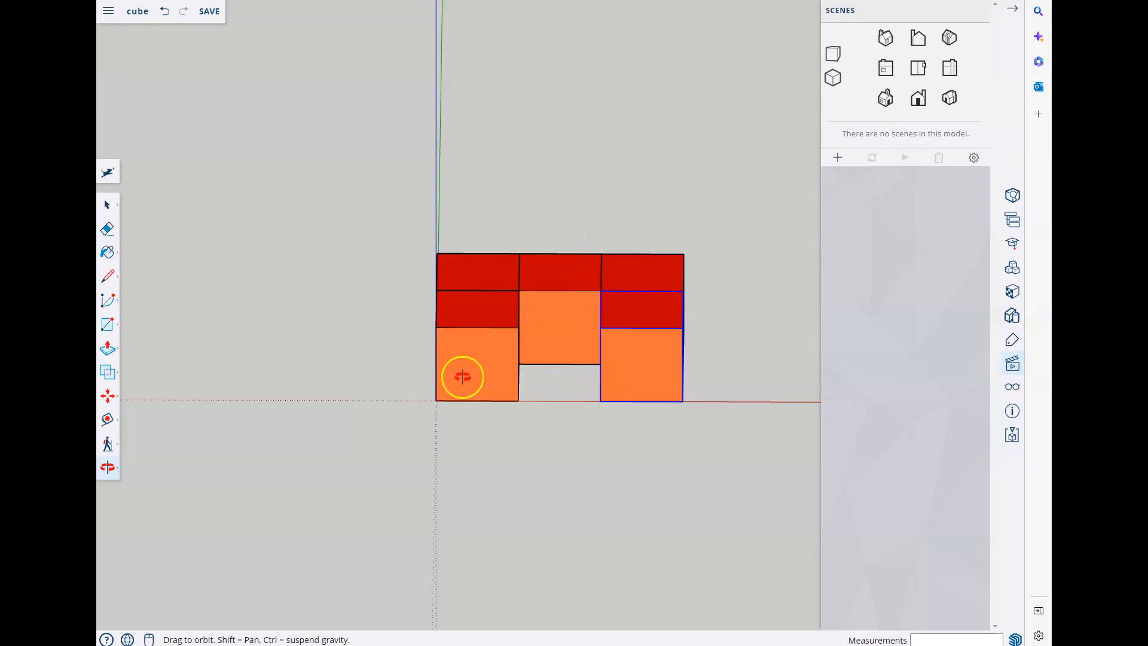
{"action": "key", "text": "ctrl+v"}
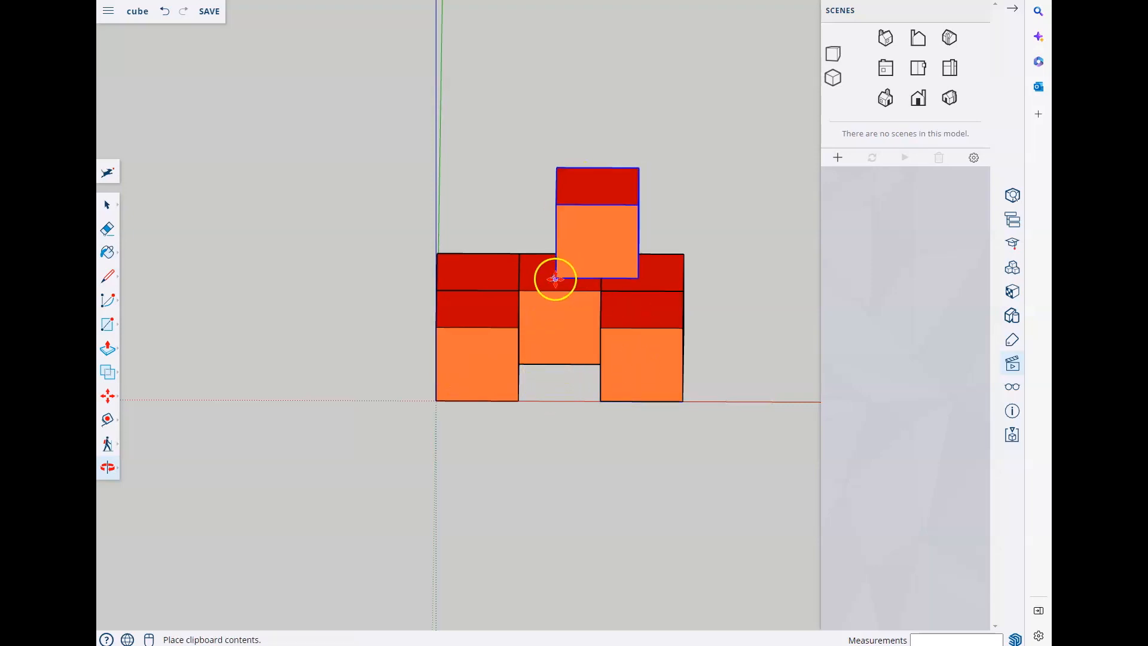
{"action": "left_click", "coordinate": [519, 290]}
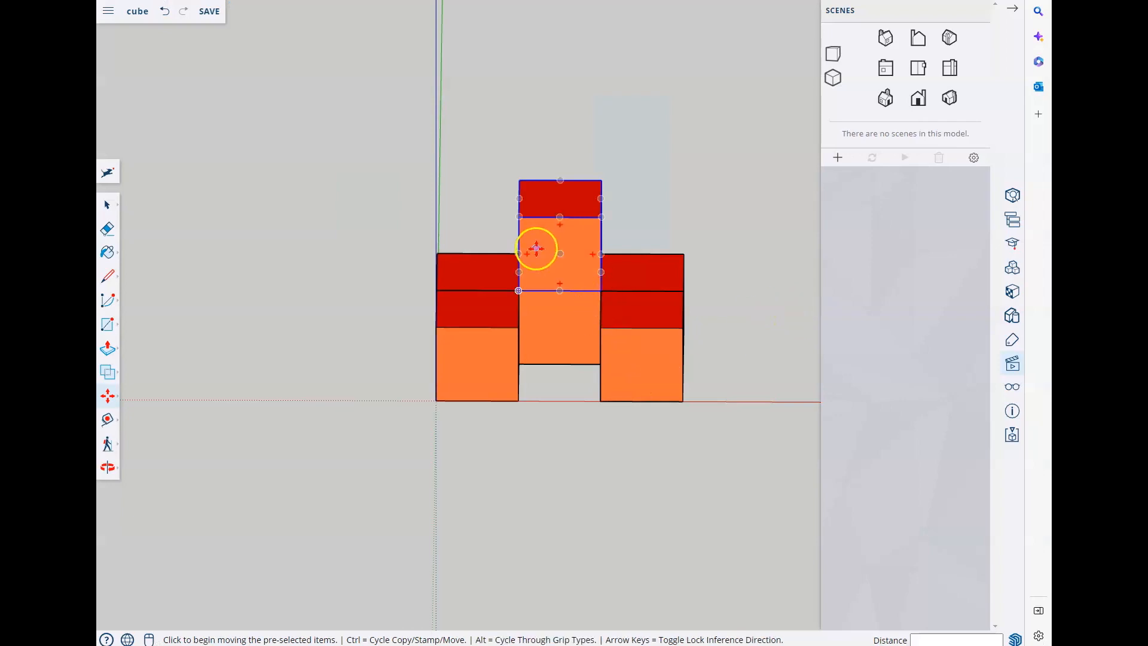
{"action": "left_click", "coordinate": [518, 290]}
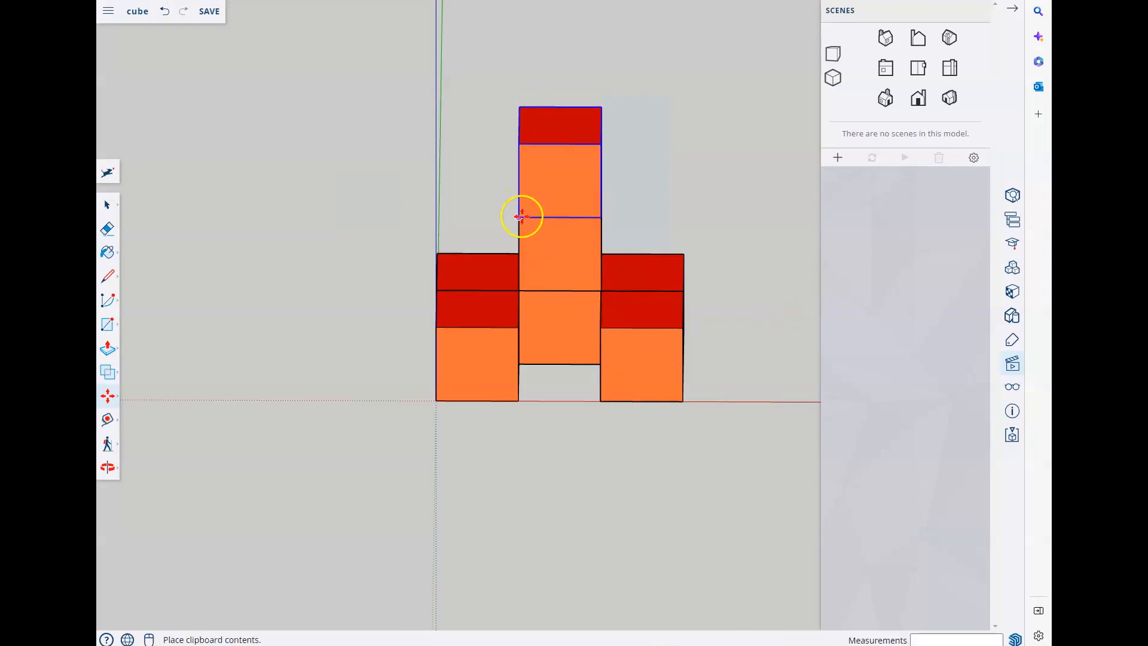
{"action": "left_click", "coordinate": [522, 217]}
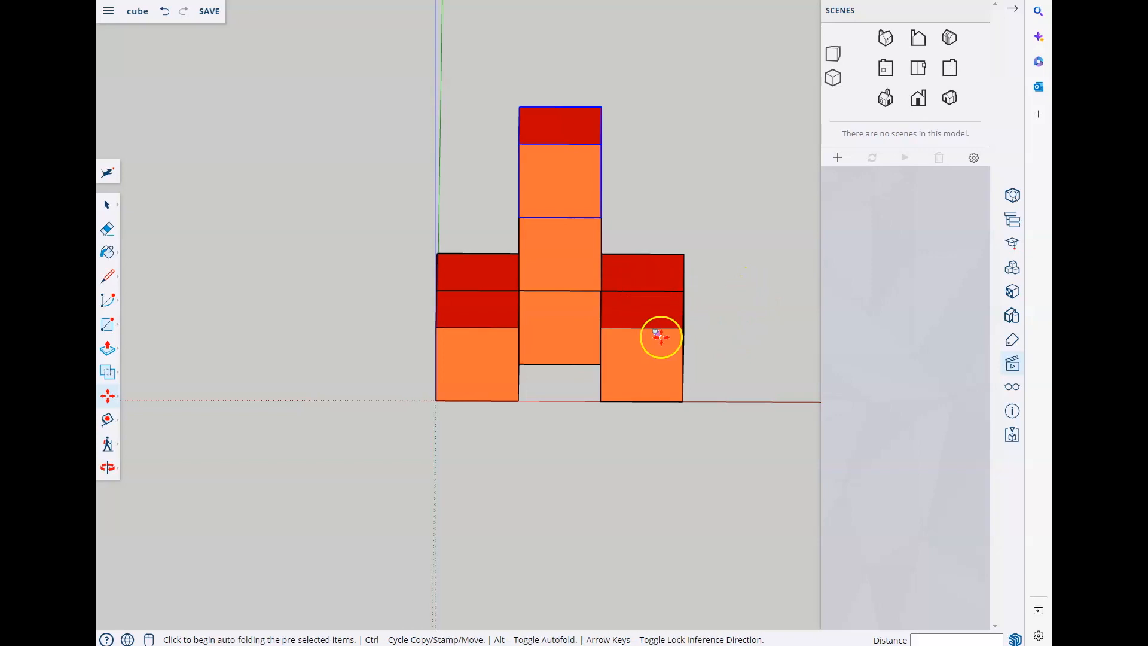
Paste two cubes stacked on top of the front cube farthest along the red axis to make a column three cubes high.
{"action": "key", "text": "ctrl+v"}
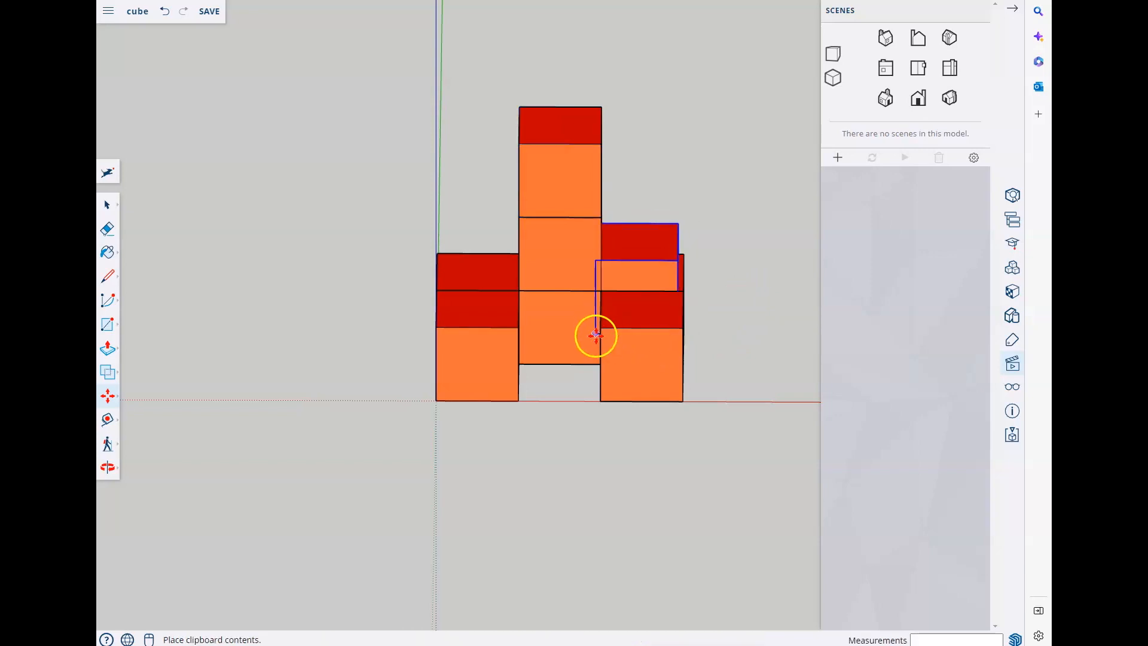
{"action": "left_click", "coordinate": [601, 328]}
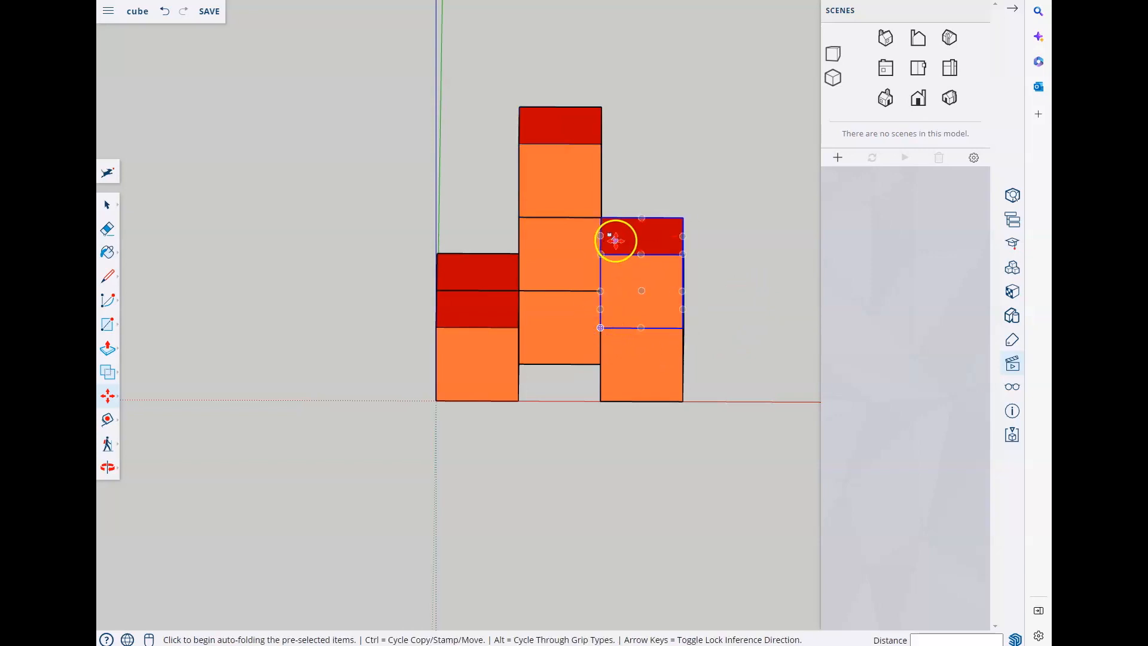
{"action": "key", "text": "ctrl+v"}
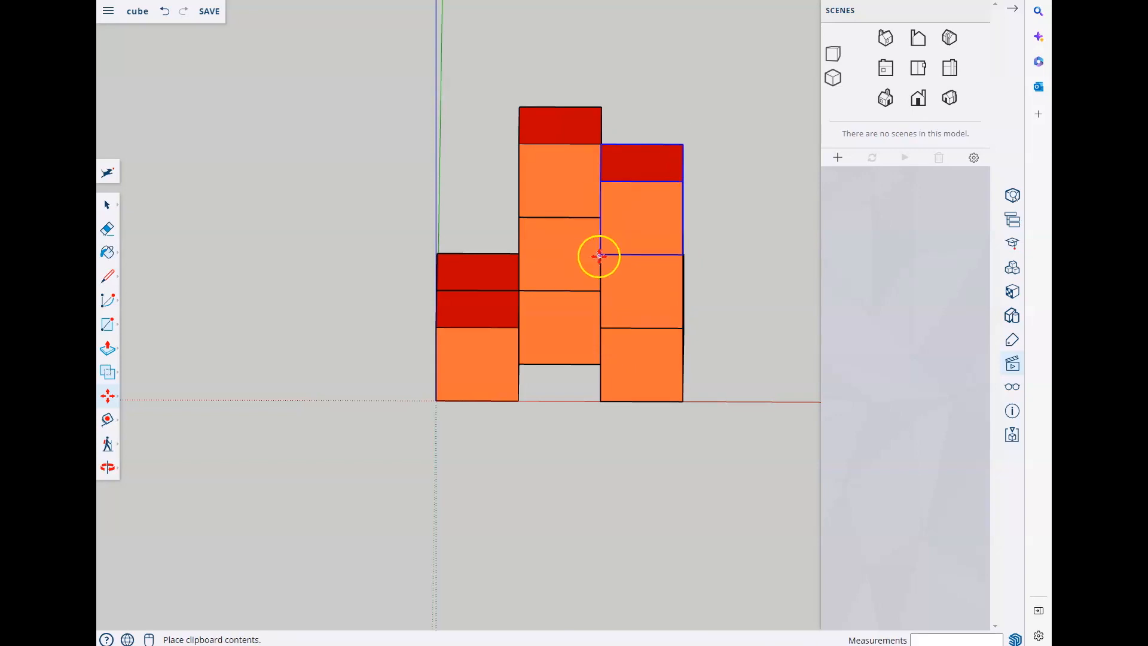
{"action": "left_click", "coordinate": [601, 251]}
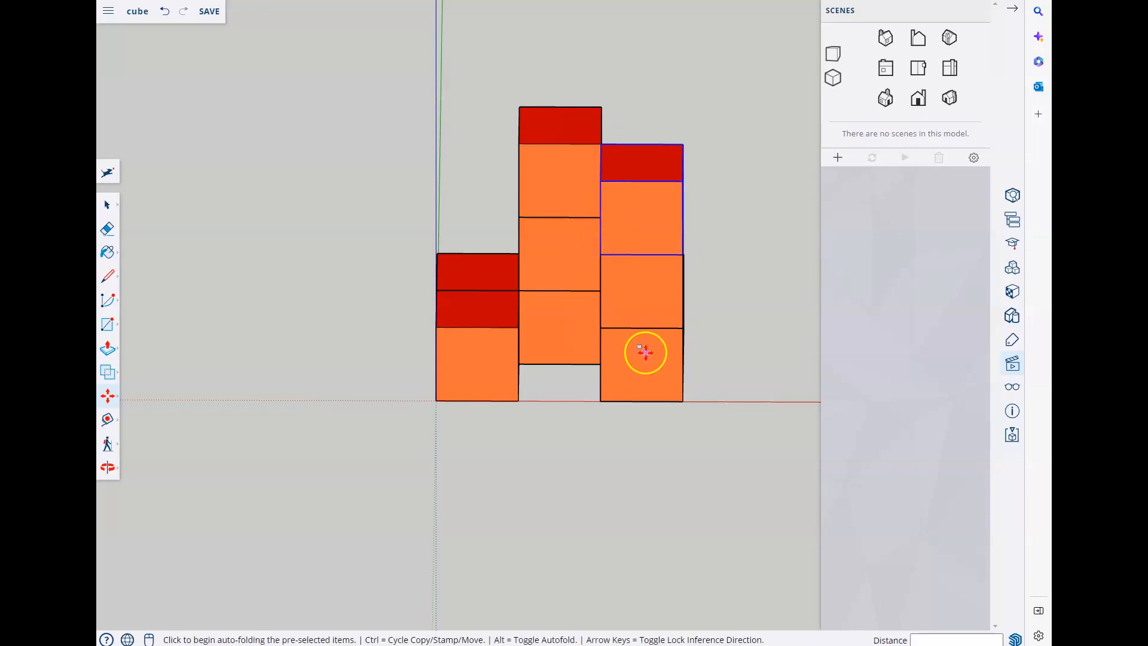
Check the model's front, top, left and right views in turn.
{"action": "left_click", "coordinate": [920, 99]}
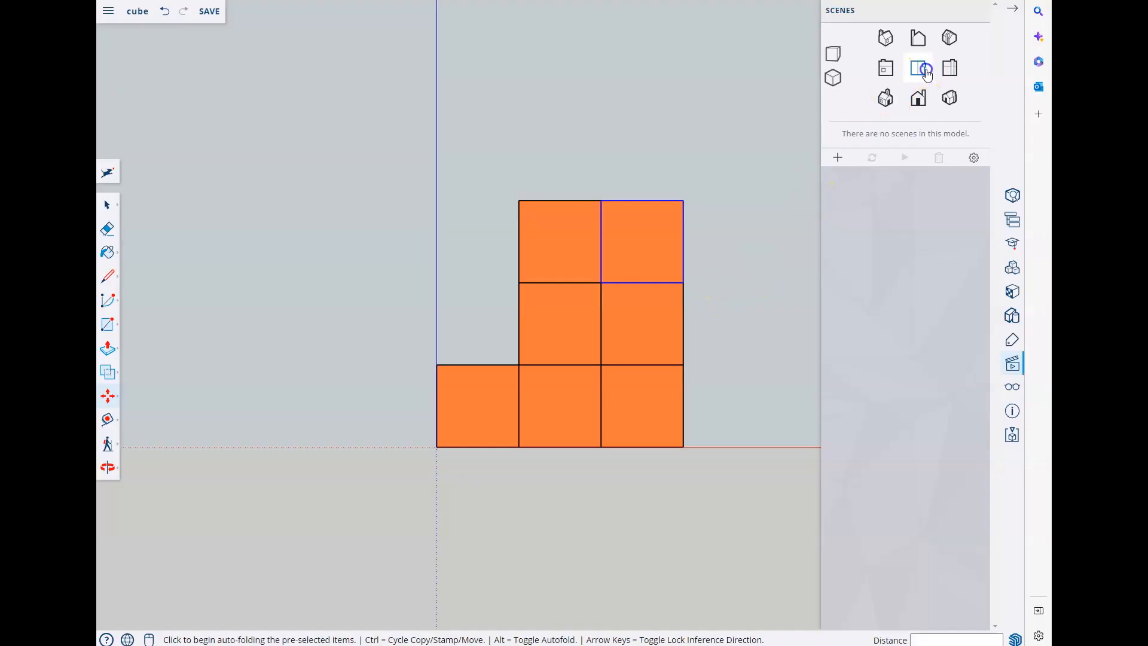
{"action": "left_click", "coordinate": [926, 73]}
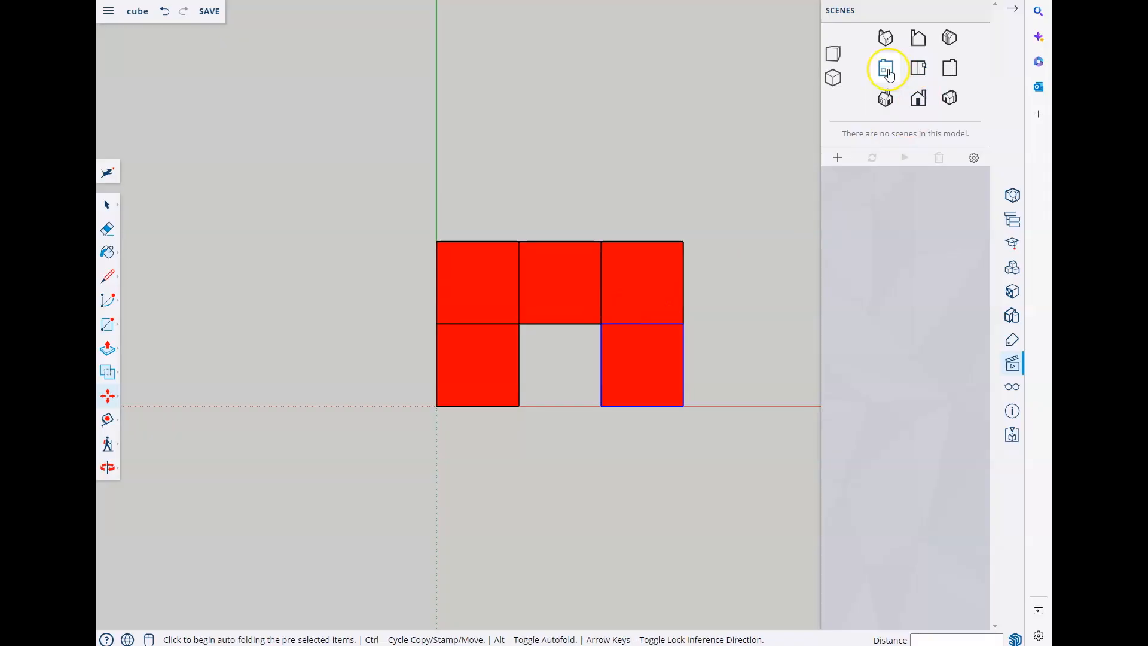
{"action": "left_click", "coordinate": [888, 69]}
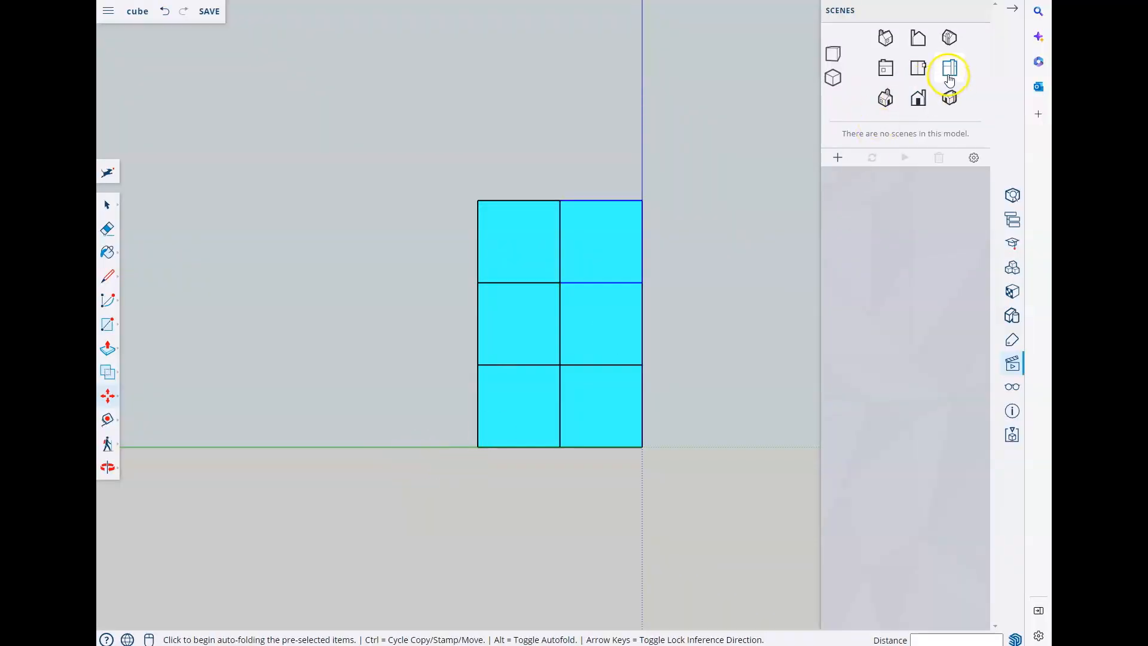
{"action": "left_click", "coordinate": [950, 73]}
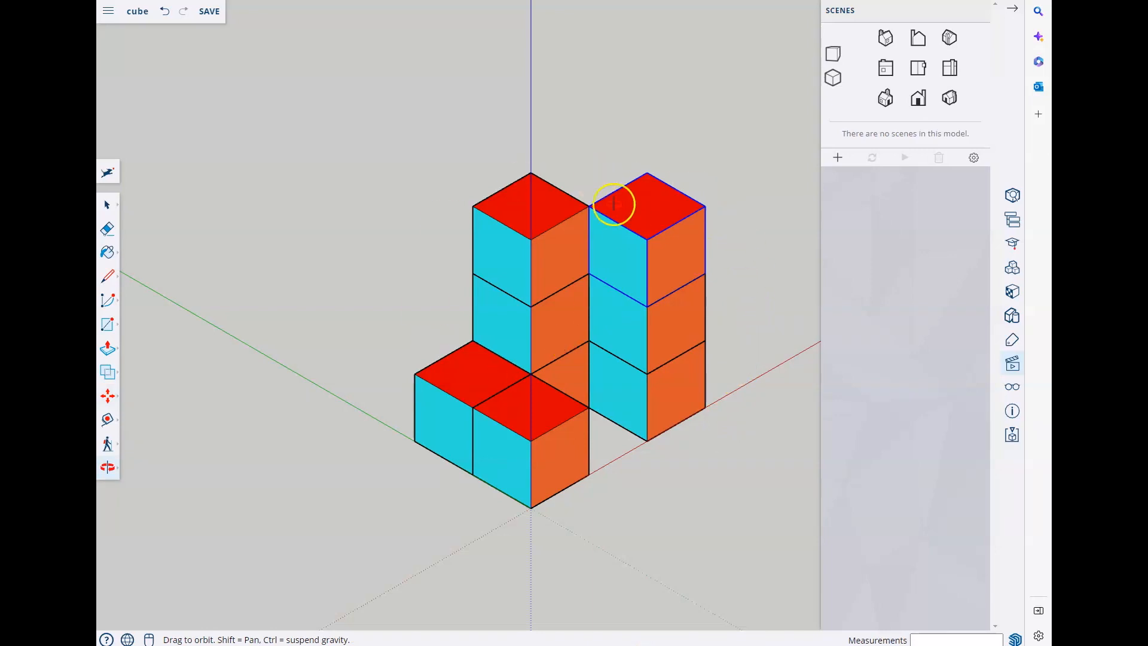
Paste two cubes stacked on the rear row's end cube farthest along the red axis to make a column three cubes high.
{"action": "left_click_drag", "start_coordinate": [740, 307], "coordinate": [254, 349]}
{"action": "left_click_drag", "start_coordinate": [652, 389], "coordinate": [206, 315]}
{"action": "left_click_drag", "start_coordinate": [583, 426], "coordinate": [390, 400]}
{"action": "key", "text": "ctrl+v"}
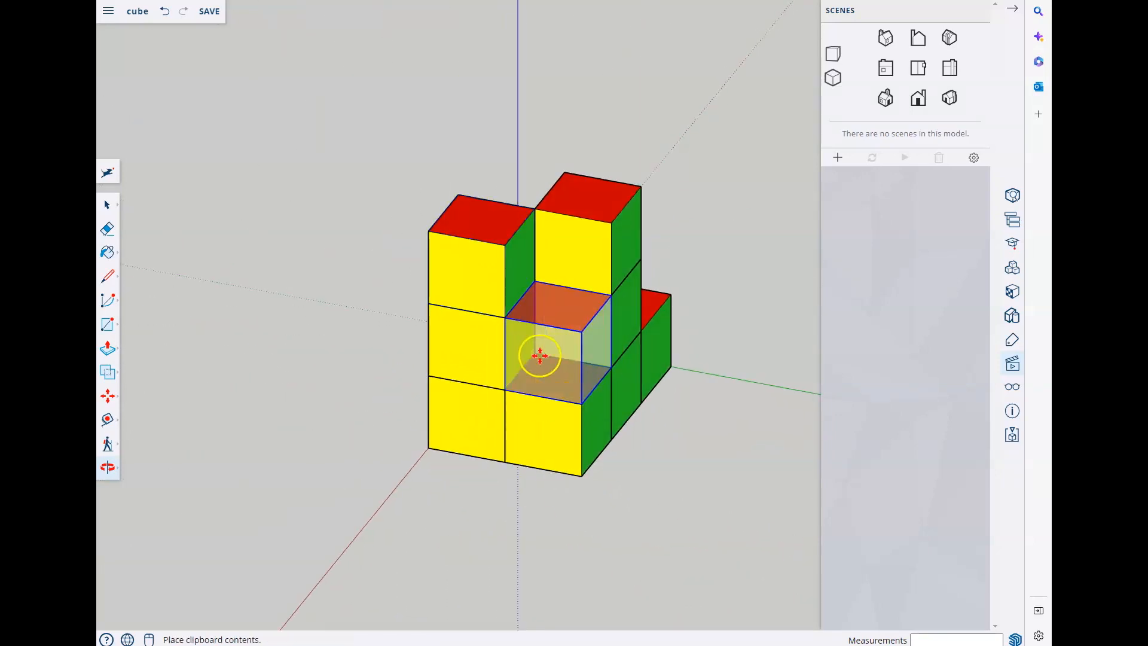
{"action": "left_click", "coordinate": [541, 356]}
{"action": "key", "text": "ctrl+v"}
{"action": "left_click", "coordinate": [536, 283]}
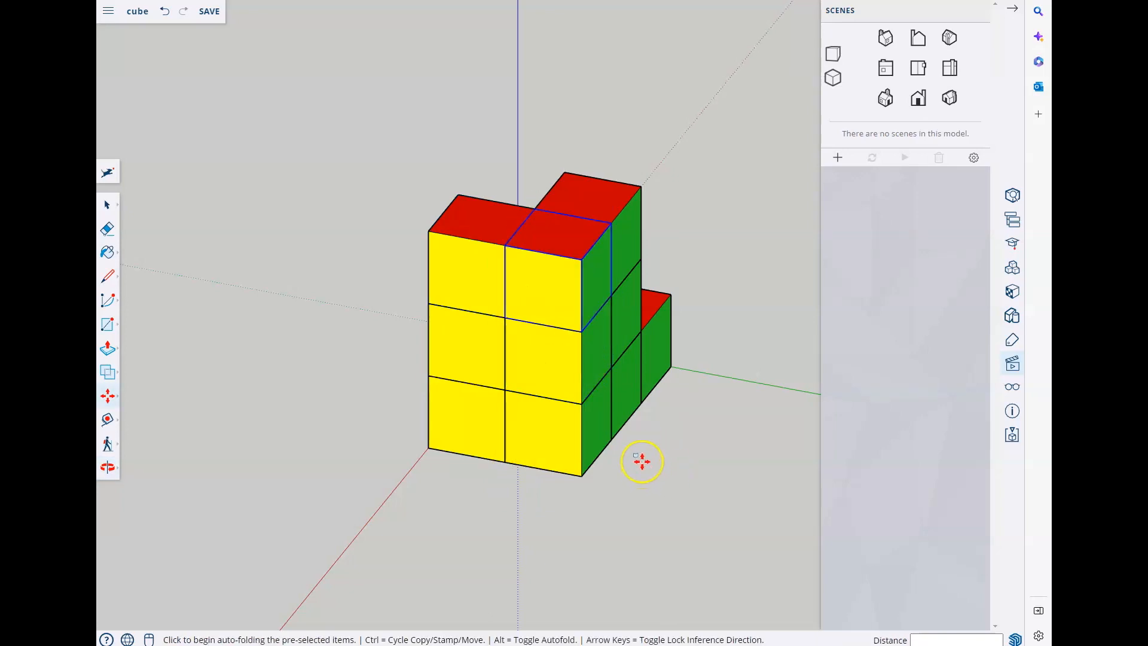
Save the model and delete the middle cube of the rear column farthest along the red axis.
{"action": "key", "text": "ctrl+s"}
{"action": "key", "text": "Delete"}
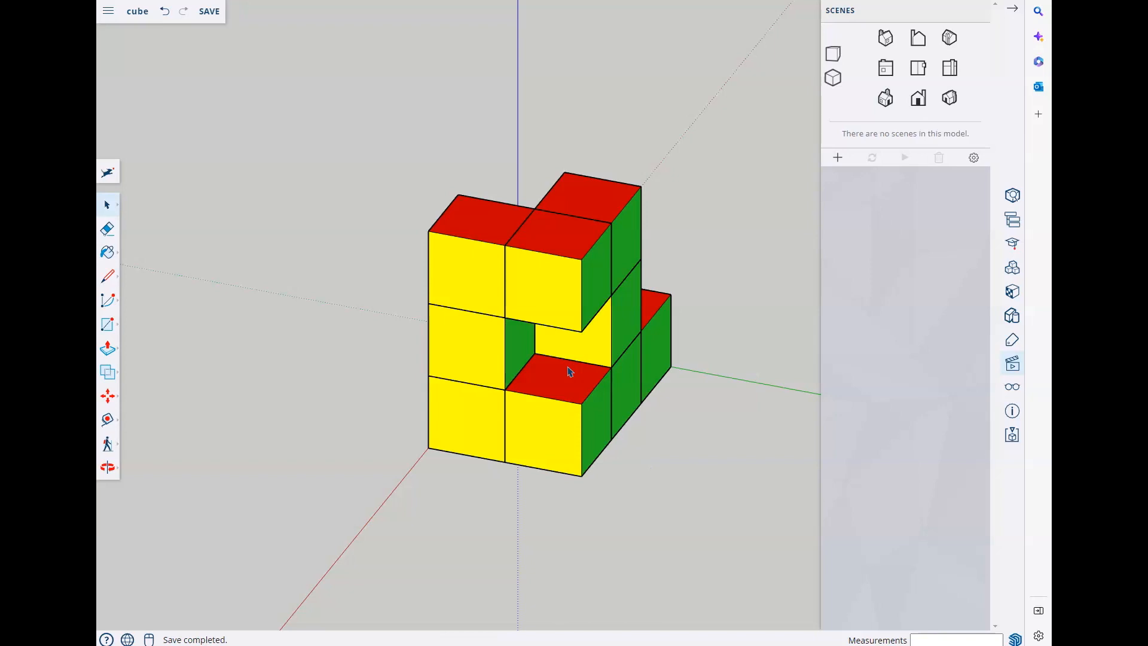